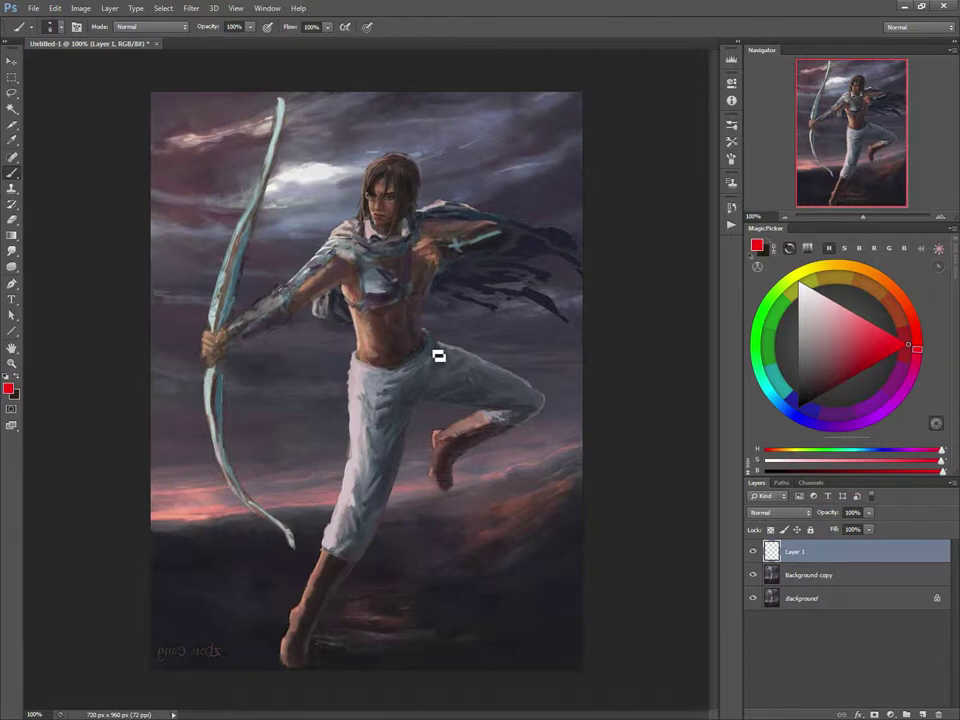
Step: Draw red guide lines on Layer 1 along the torso, hips and bent leg, with an arc across to the standing knee
left_click_drag(440, 352, 542, 400)
left_click_drag(405, 242, 412, 390)
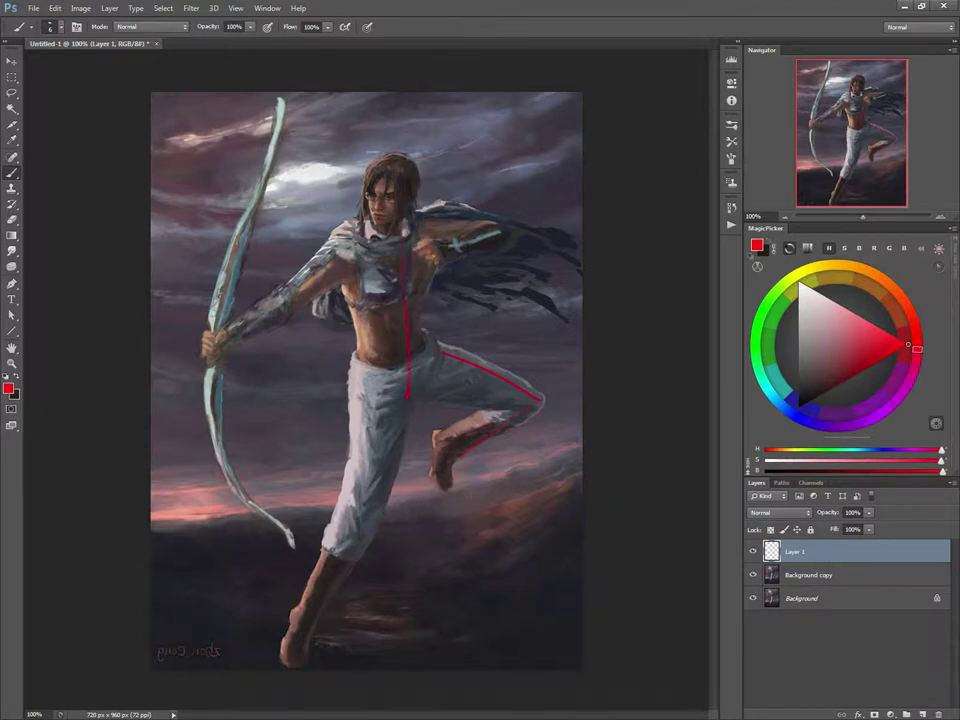
mouse_move(442, 353)
left_mouse_down()
mouse_move(418, 408)
mouse_move(366, 389)
left_mouse_up()
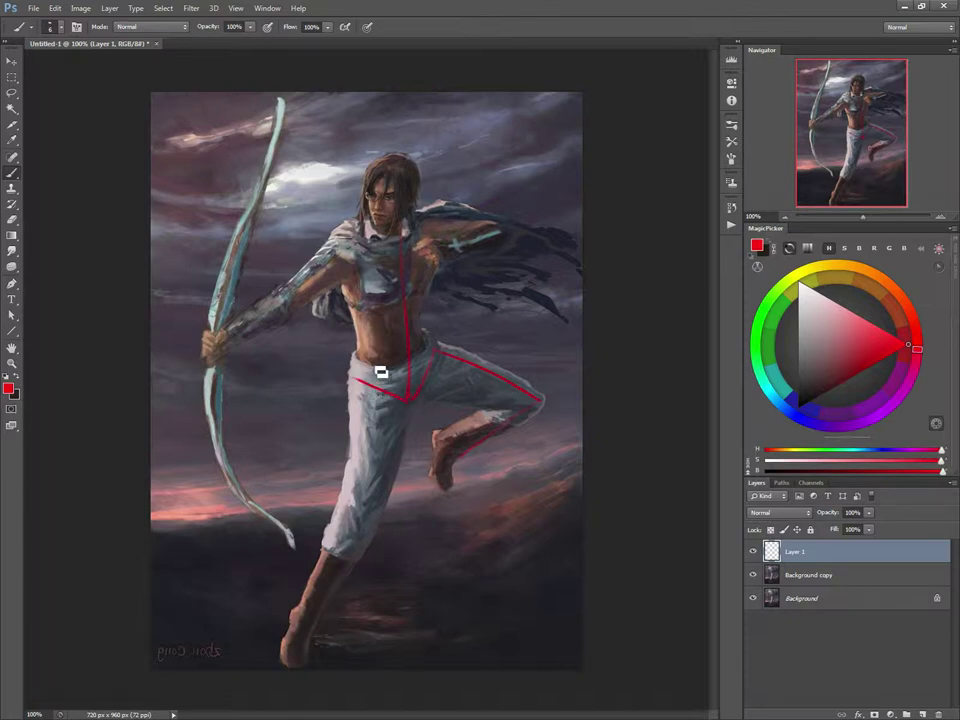
mouse_move(546, 404)
left_mouse_down()
mouse_move(473, 493)
mouse_move(351, 521)
mouse_move(539, 412)
mouse_move(418, 492)
mouse_move(351, 505)
left_mouse_up()
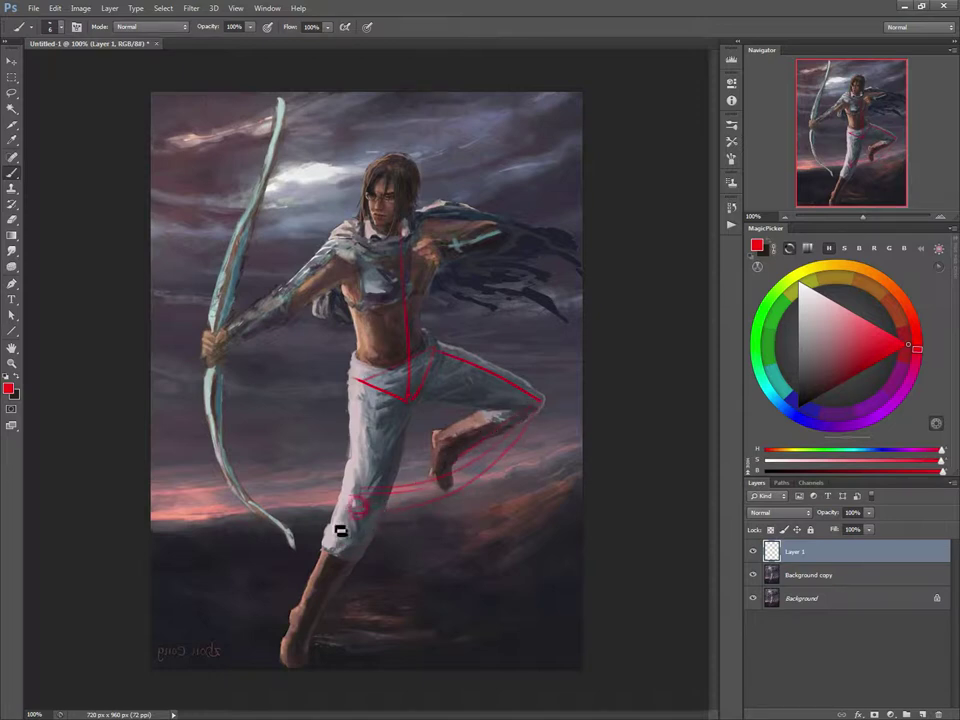
Step: Draw red construction lines over the standing leg, covering the shin, ankle, foot and both sides of the thigh
left_click_drag(362, 516, 328, 602)
left_click_drag(360, 518, 328, 604)
mouse_move(325, 606)
left_mouse_down()
mouse_move(319, 664)
mouse_move(311, 667)
mouse_move(302, 643)
mouse_move(302, 651)
left_mouse_up()
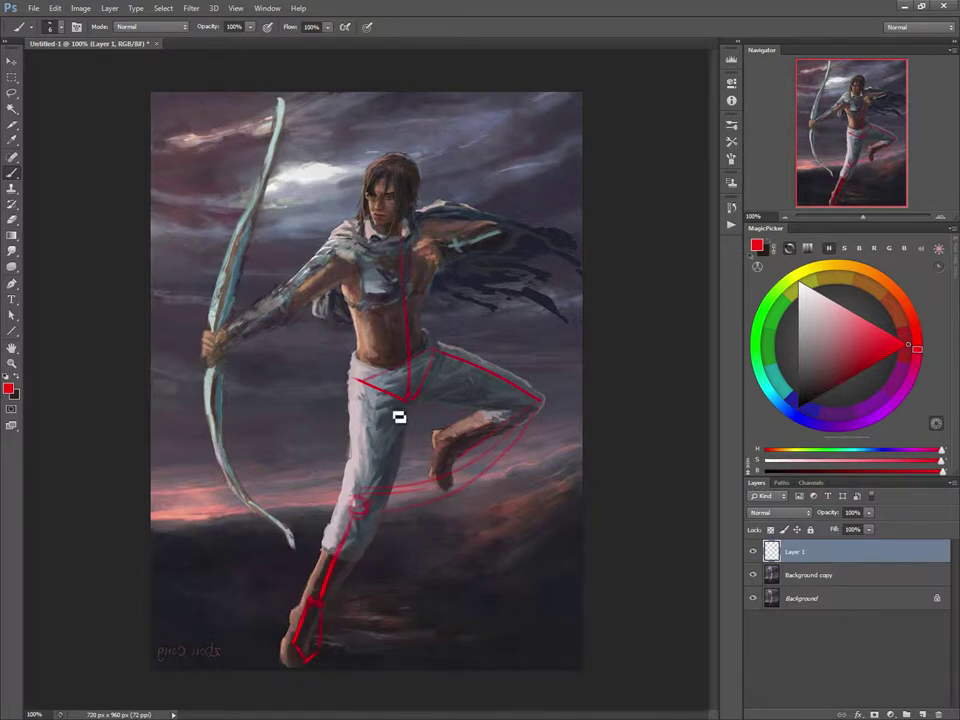
left_click_drag(406, 401, 371, 506)
left_click_drag(356, 381, 344, 489)
left_click_drag(356, 381, 349, 503)
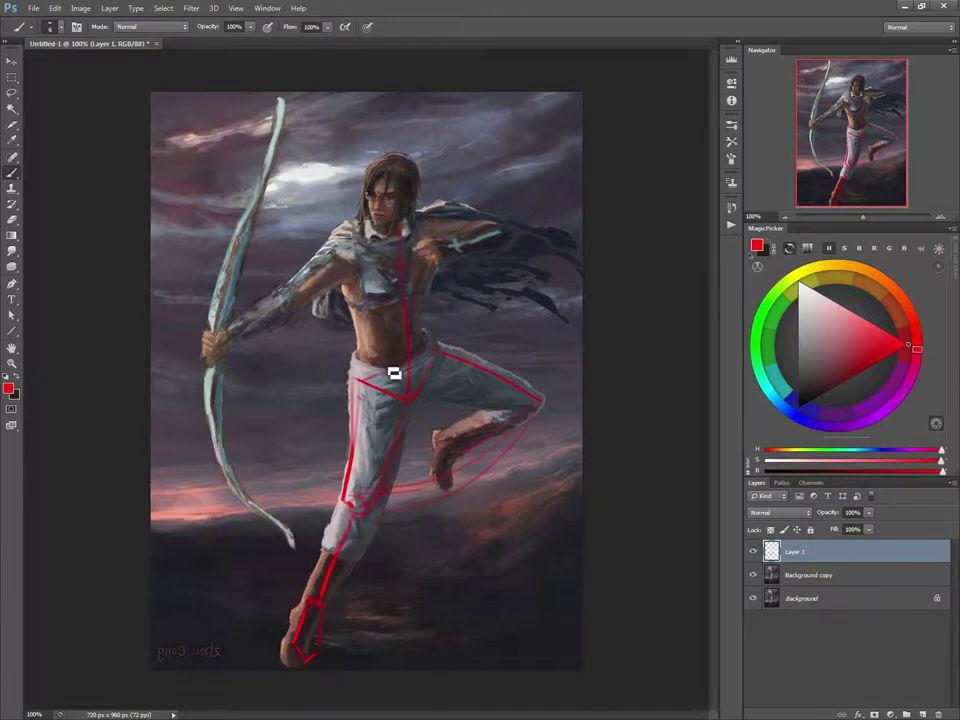
Step: On the Background copy layer, lasso the archer's head, shift it slightly toward the drawing arm, and deselect it
left_click(771, 577)
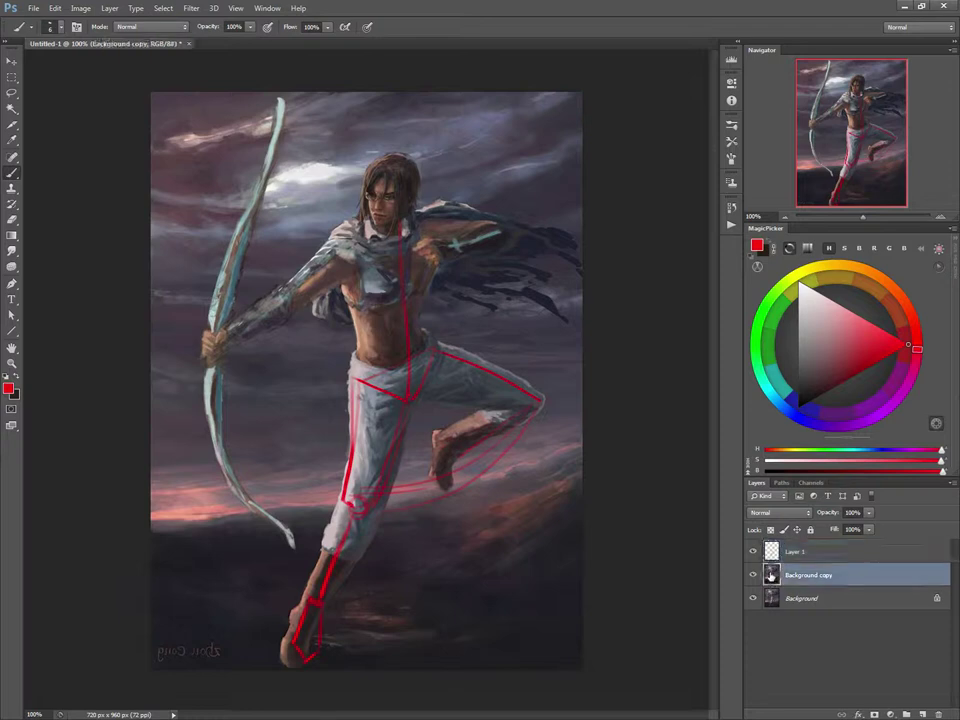
left_click(11, 94)
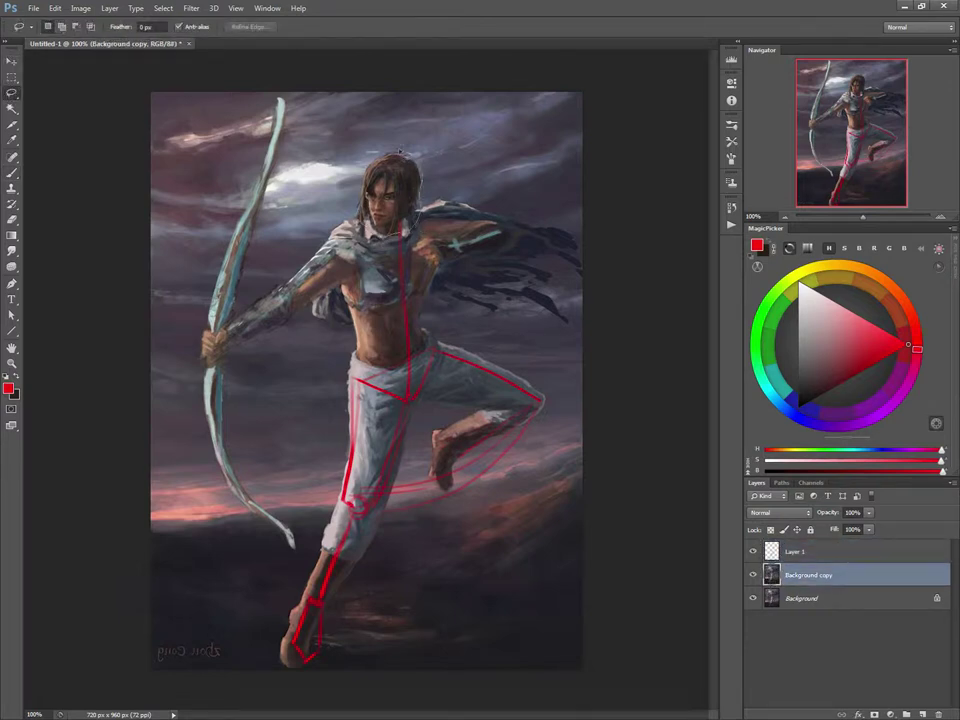
mouse_move(355, 207)
left_mouse_down()
mouse_move(368, 162)
mouse_move(408, 150)
mouse_move(432, 205)
mouse_move(389, 215)
left_mouse_up()
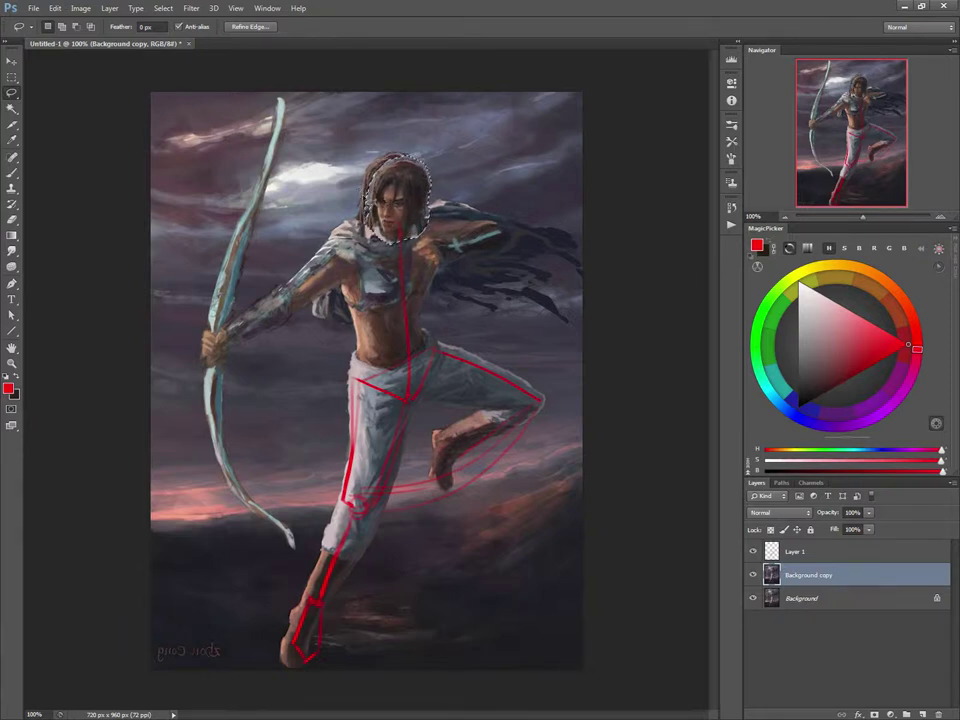
left_click(323, 162)
Step: Paint over the leftover edges of the old head and hair with sky colours sampled around the head
key("e")
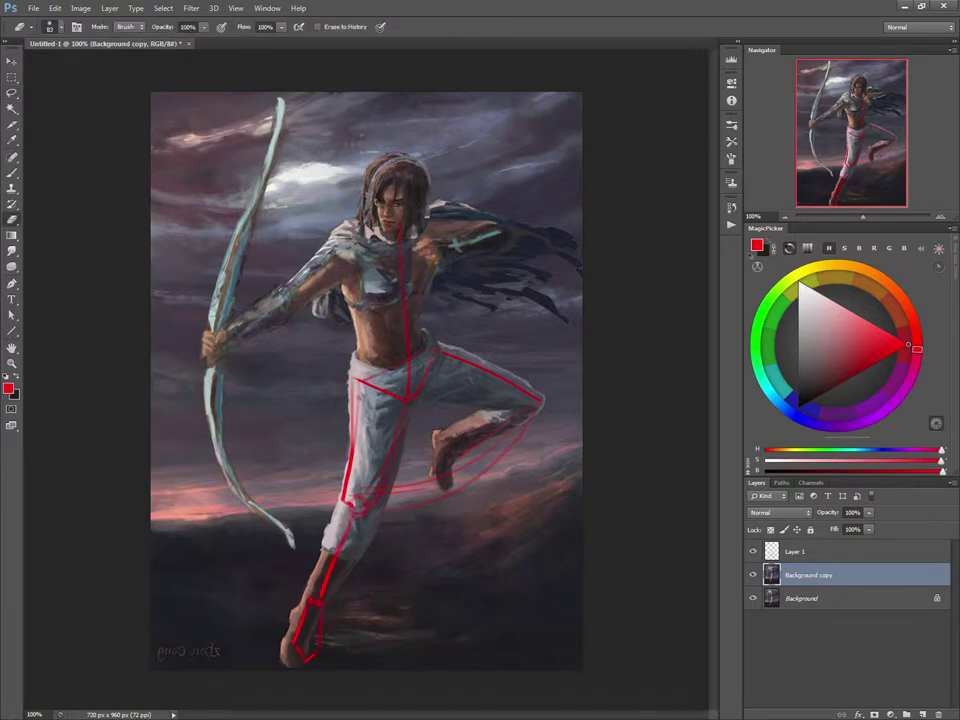
key("b")
left_click(355, 192, "alt")
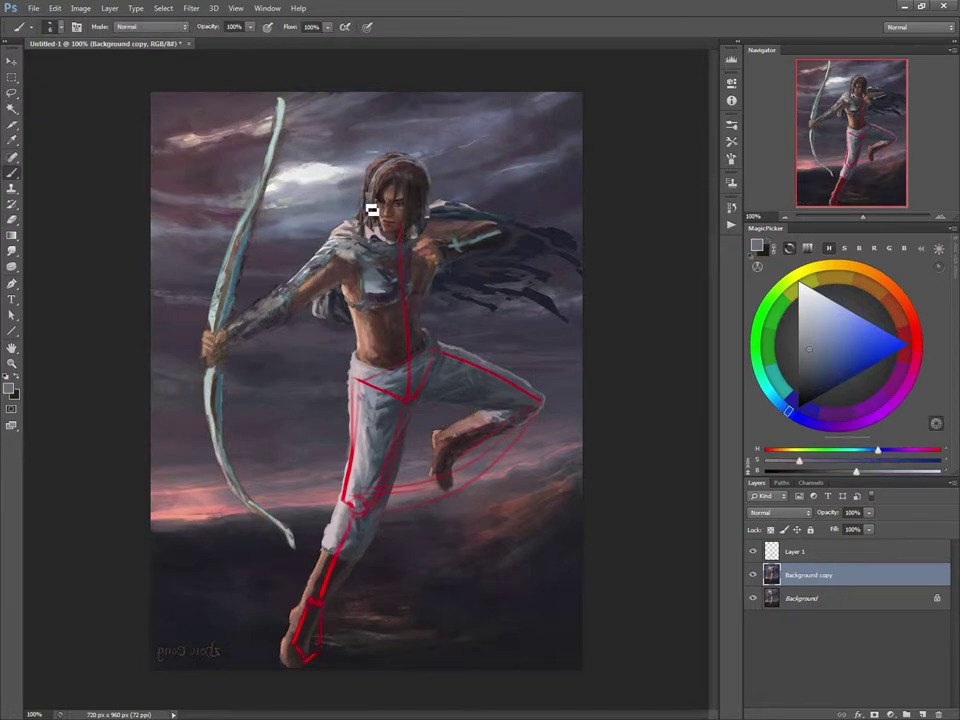
left_click(365, 158, "alt")
mouse_move(386, 158)
left_mouse_down()
mouse_move(373, 172)
mouse_move(399, 161)
mouse_move(377, 170)
left_mouse_up()
left_click(424, 150, "alt")
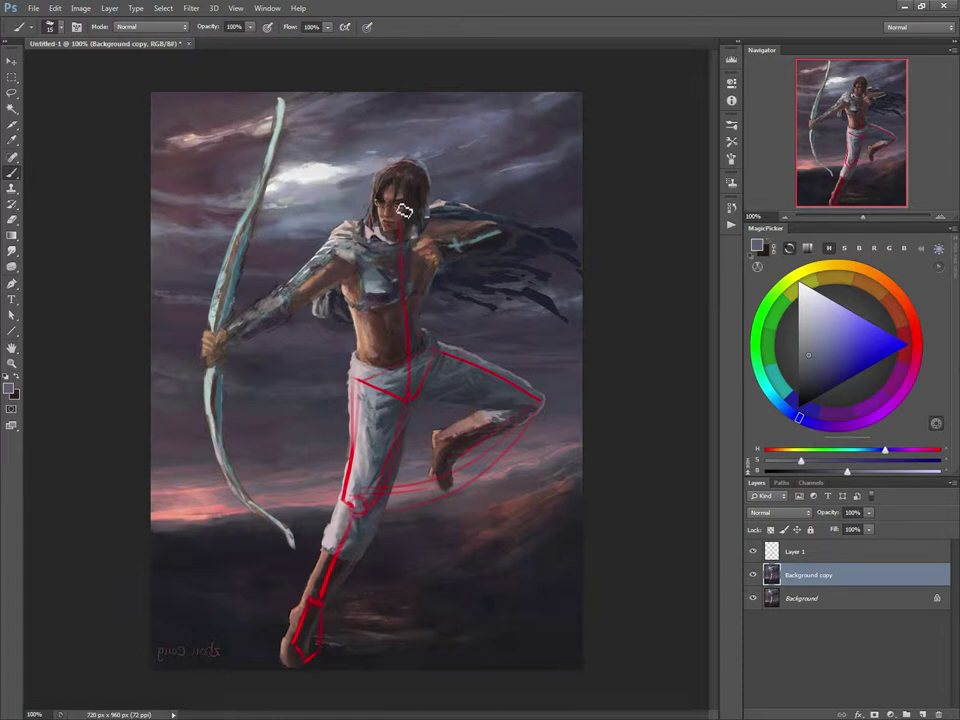
Step: Hide Layer 1 and repaint the neck, collar and hair edges around the moved head with a smaller brush and sampled colours
left_click(753, 551)
key("bracketleft")
key("bracketleft")
key("bracketleft")
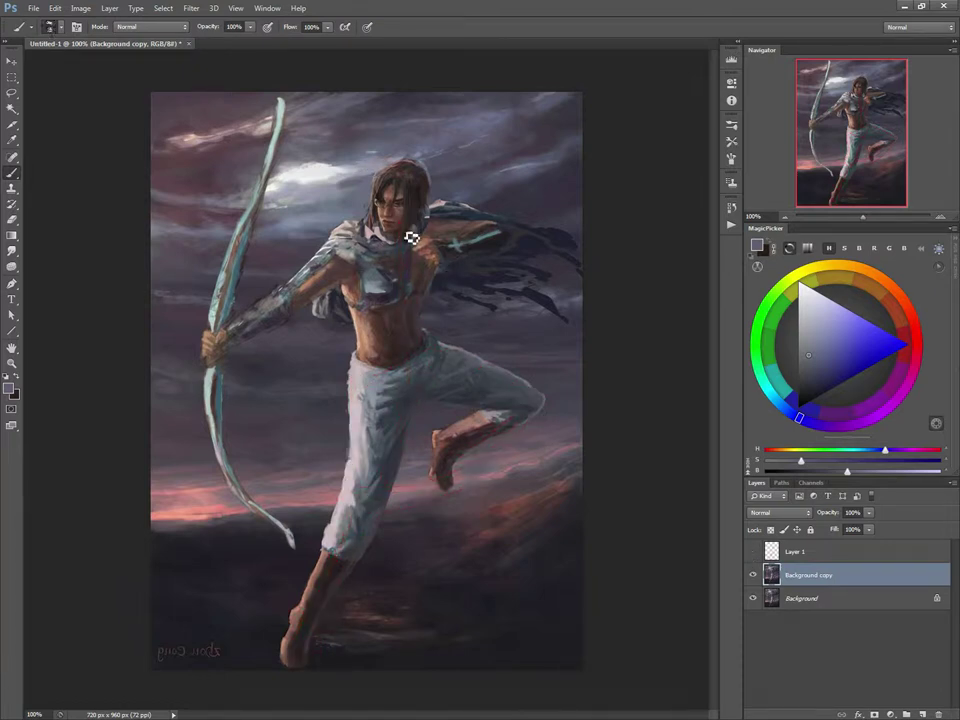
left_click(418, 240, "alt")
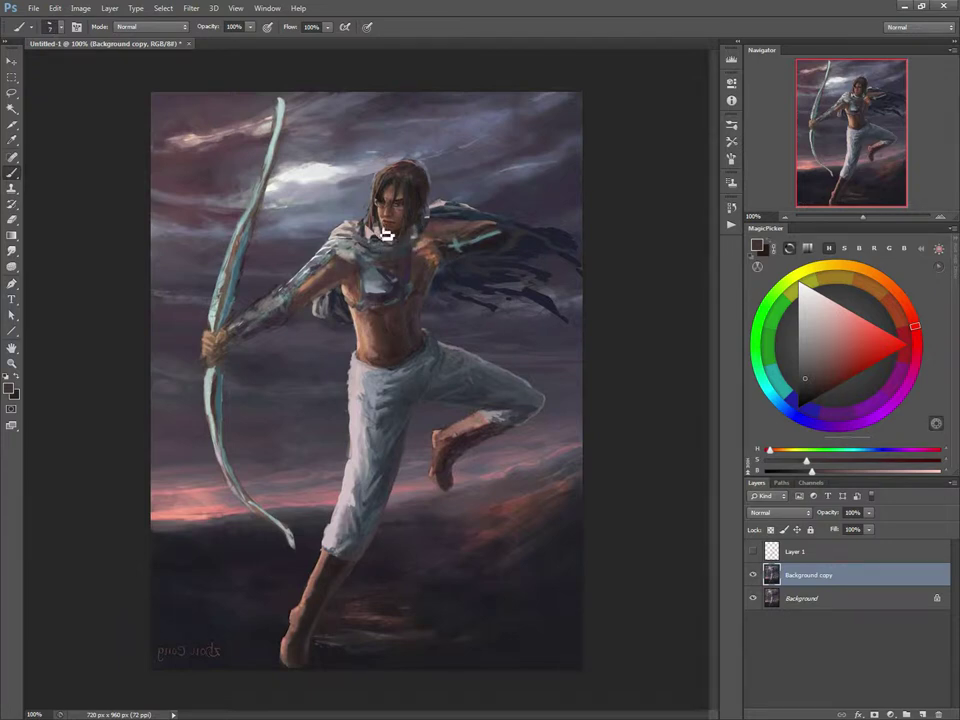
left_click(384, 234, "alt")
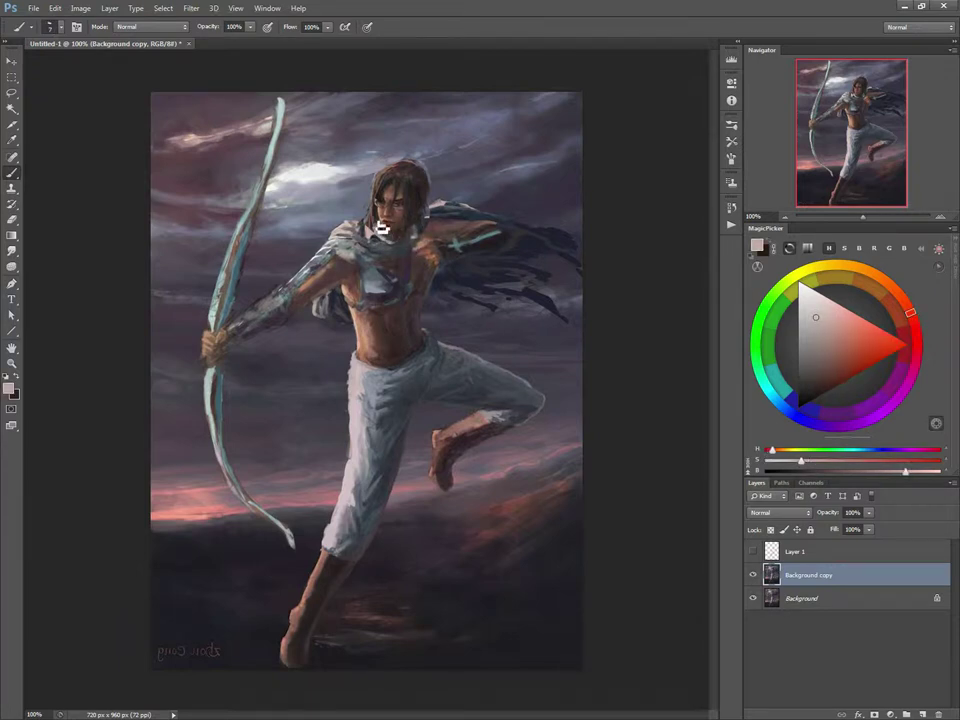
left_click(366, 236, "alt")
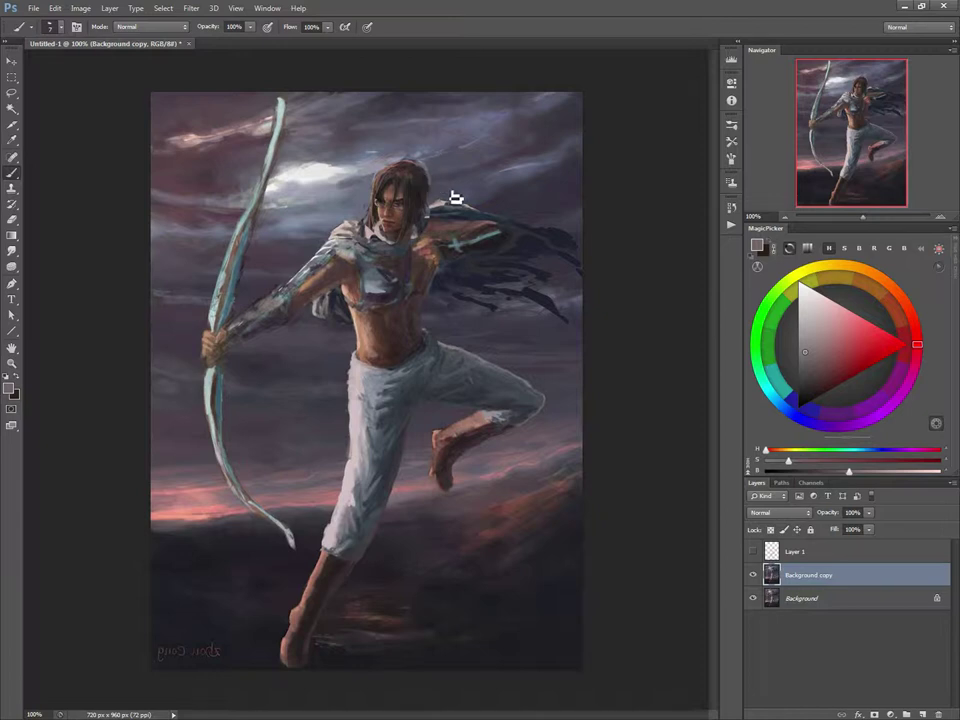
left_click(425, 178, "alt")
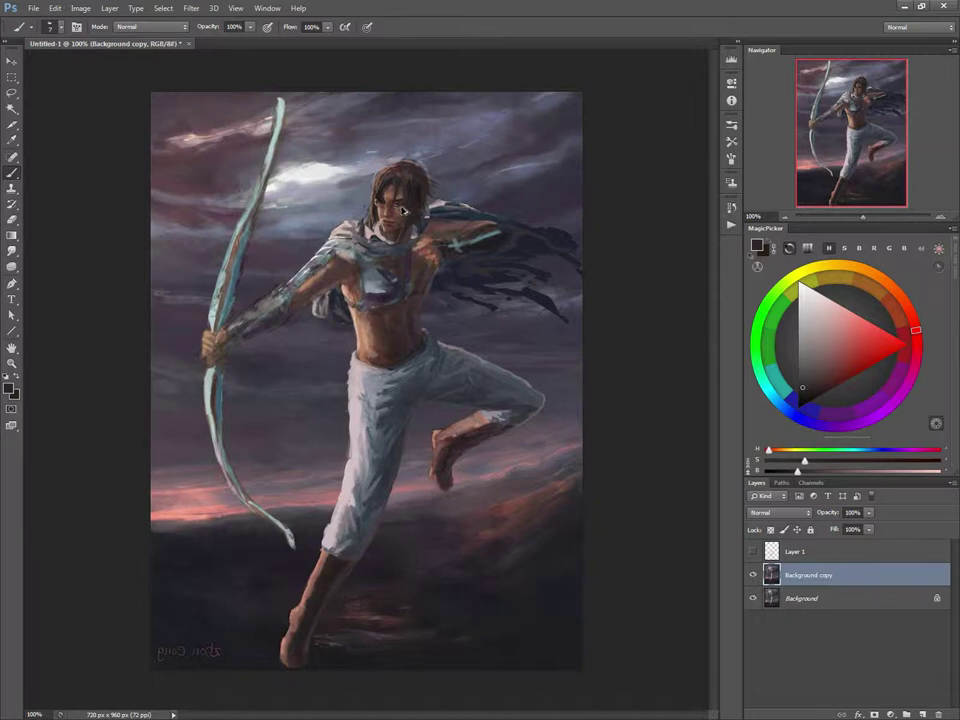
Step: Show Layer 1 and draw a tilted four-sided red perspective plane from the bow grip across the figure
left_click(753, 552)
left_click(800, 552)
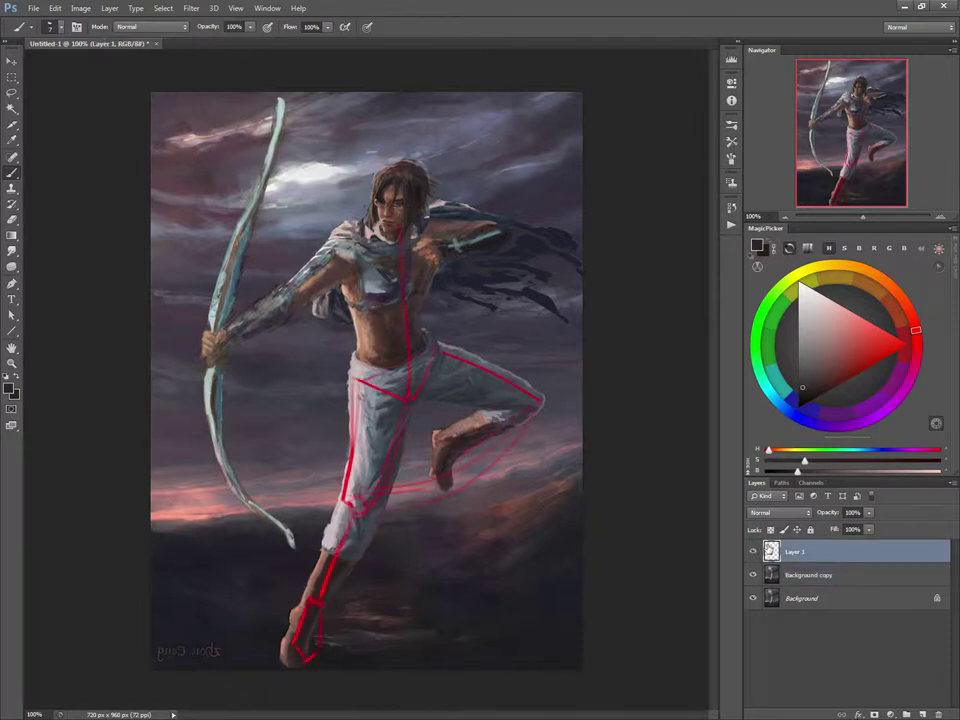
left_click(909, 344)
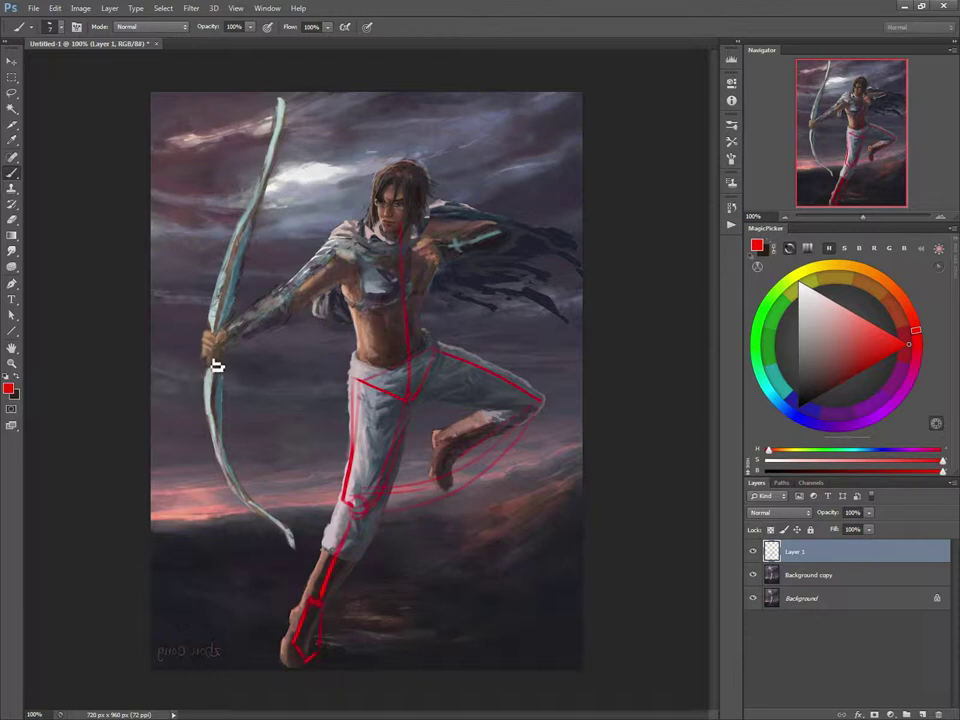
left_click_drag(218, 334, 186, 560)
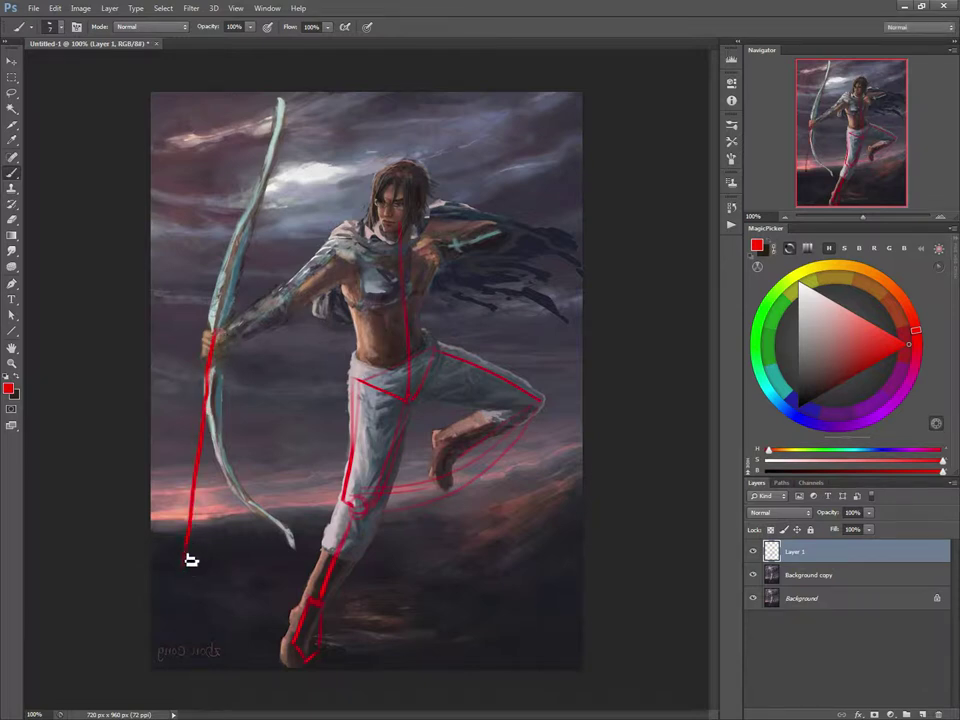
left_click_drag(216, 335, 267, 93)
left_click_drag(267, 93, 187, 475)
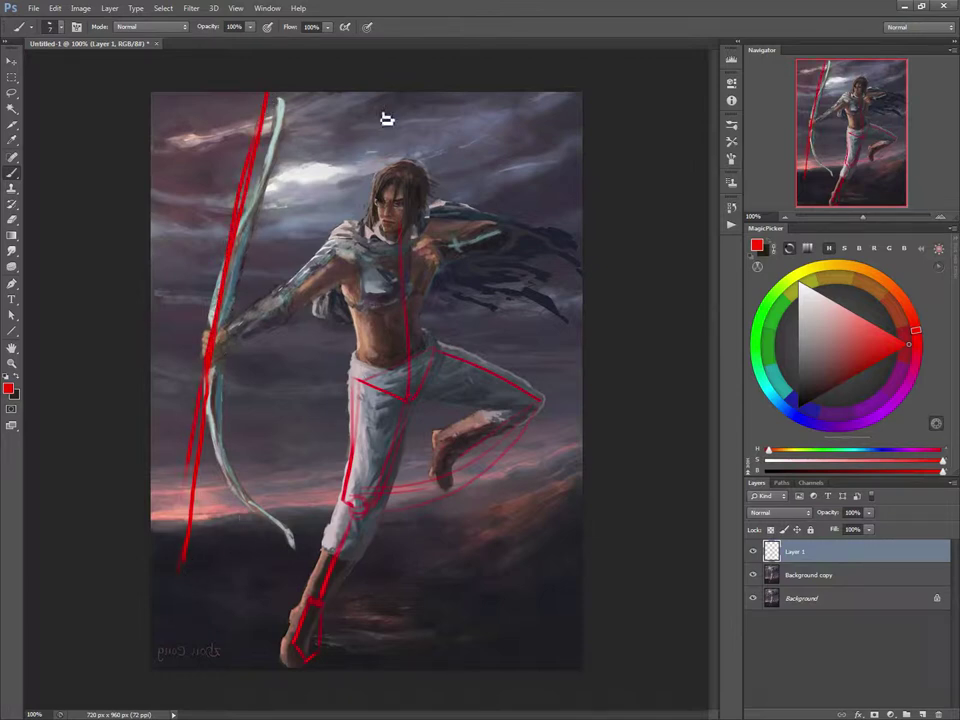
left_click_drag(393, 100, 300, 546)
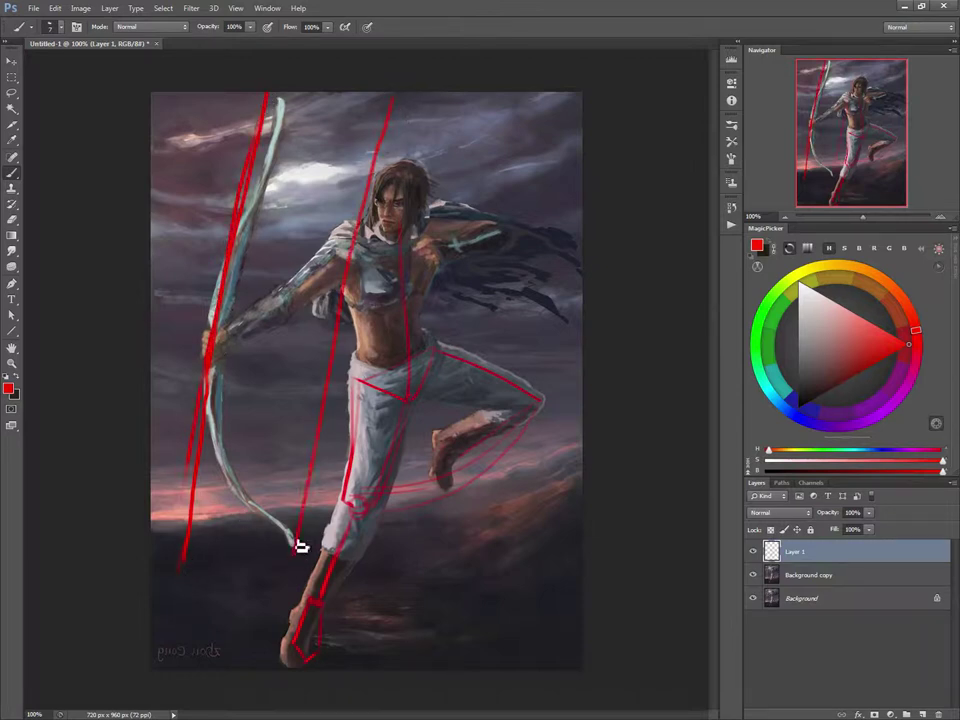
left_click(180, 567, "shift")
left_click_drag(270, 101, 392, 109)
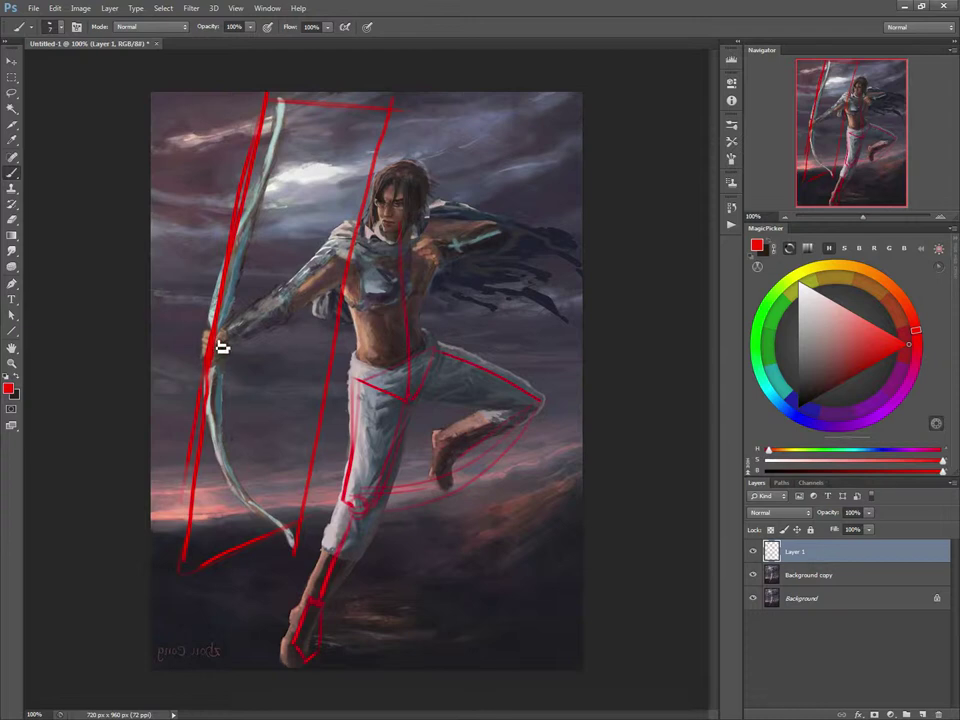
Step: Sketch red curves from the bow grip to the plane's far edge for the lower and upper bow limbs
left_click_drag(216, 343, 283, 530)
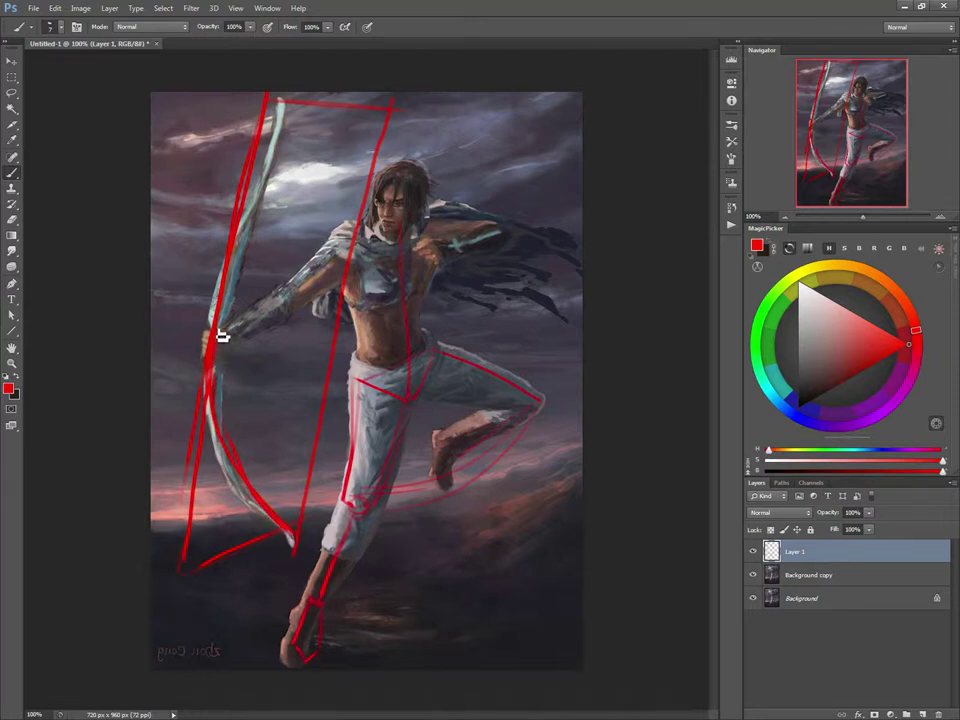
mouse_move(390, 124)
left_mouse_down()
mouse_move(300, 198)
mouse_move(241, 337)
left_mouse_up()
mouse_move(366, 131)
left_mouse_down()
mouse_move(231, 304)
mouse_move(228, 336)
left_mouse_up()
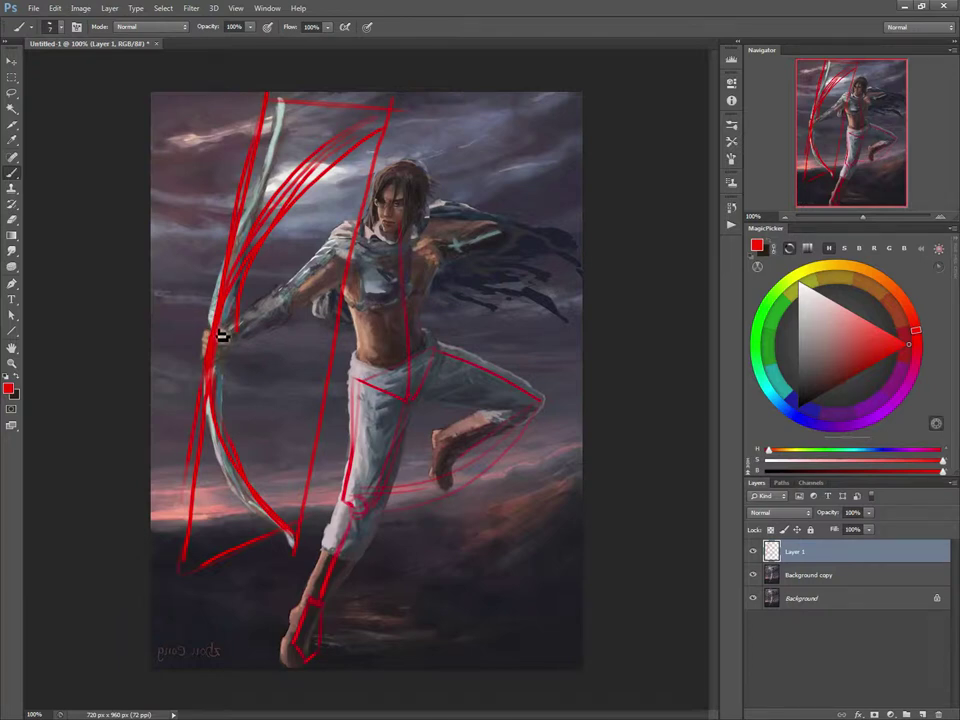
Step: Hide Layer 1 and reshape the standing leg's trouser cuff on Background copy with sampled colours, checking it against the red guides
left_click(752, 551)
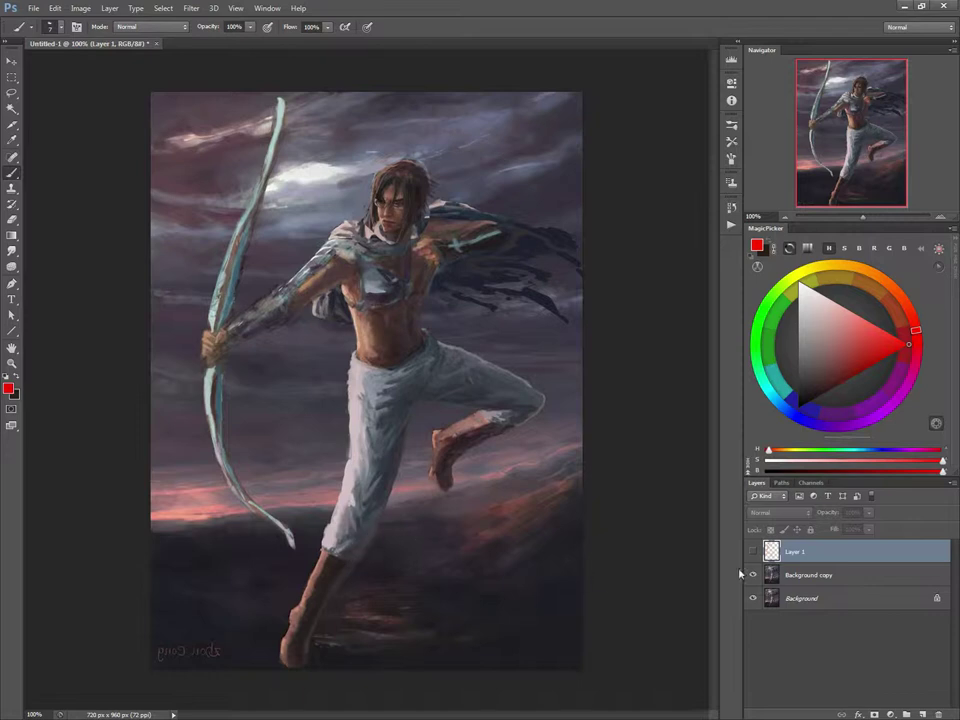
left_click(771, 567)
left_click(365, 563, "alt")
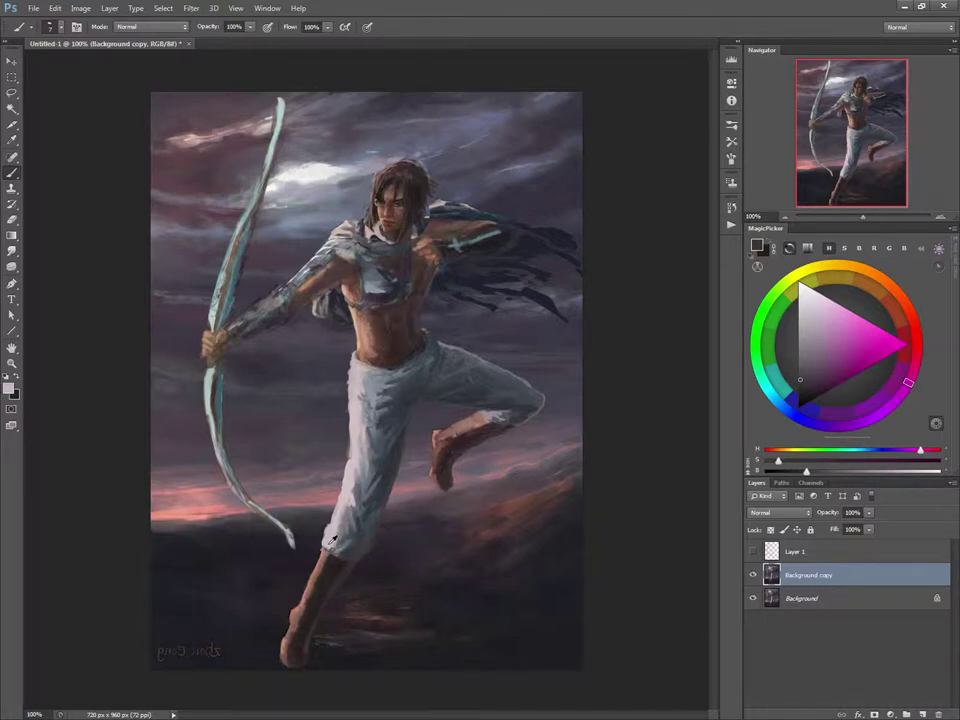
left_click(328, 540, "alt")
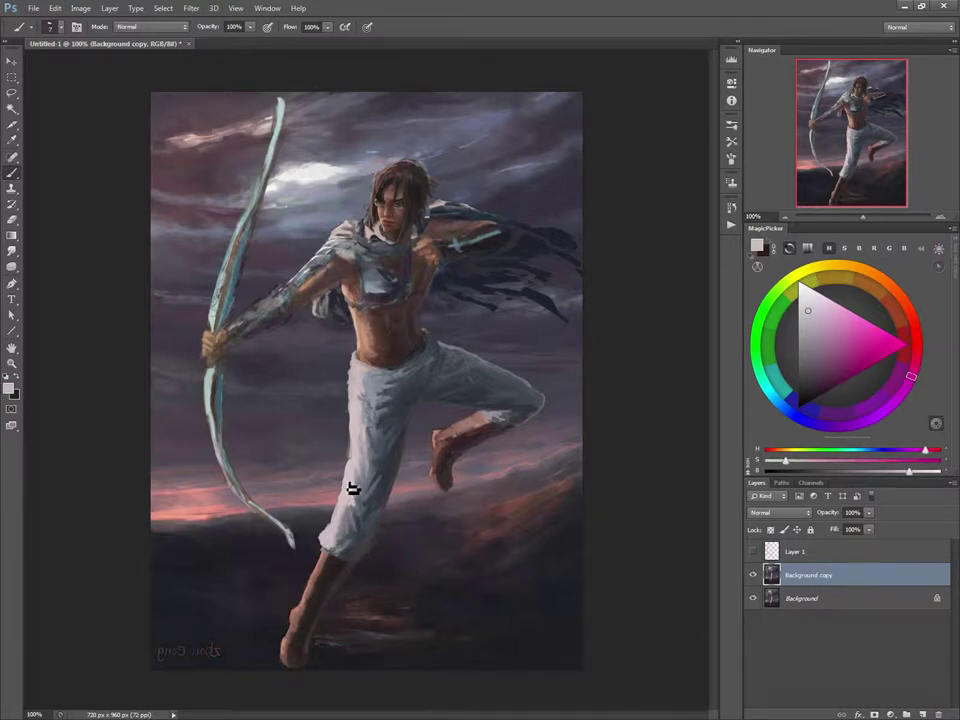
left_click(753, 552)
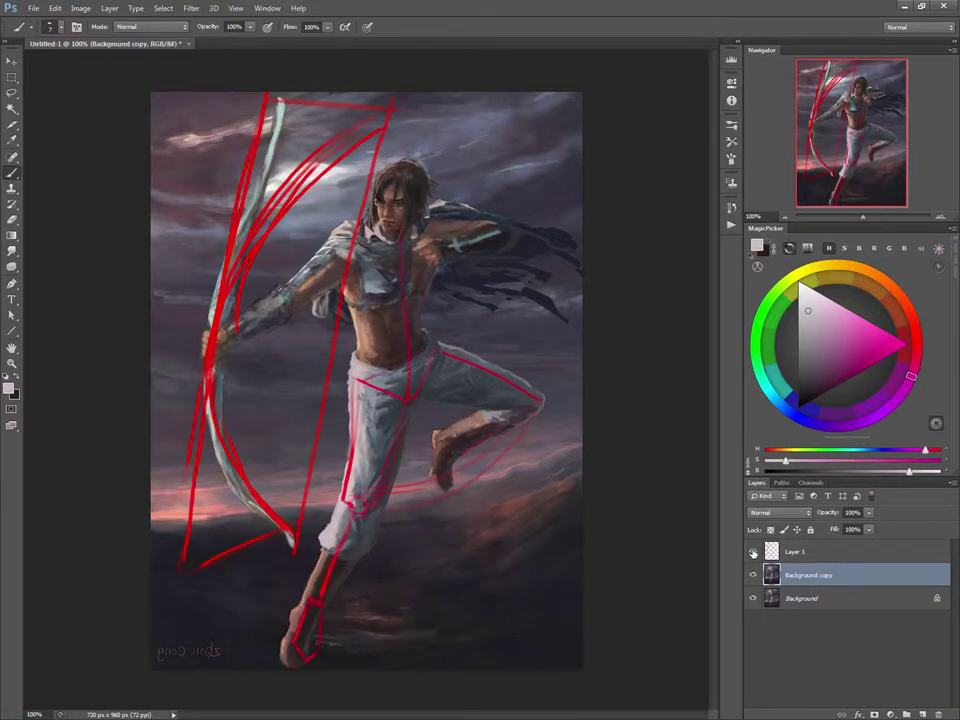
left_click(753, 552)
Step: Repaint the standing foot's boot into a narrower, pointed shape using sampled dark background and boot colours
left_click(318, 628, "alt")
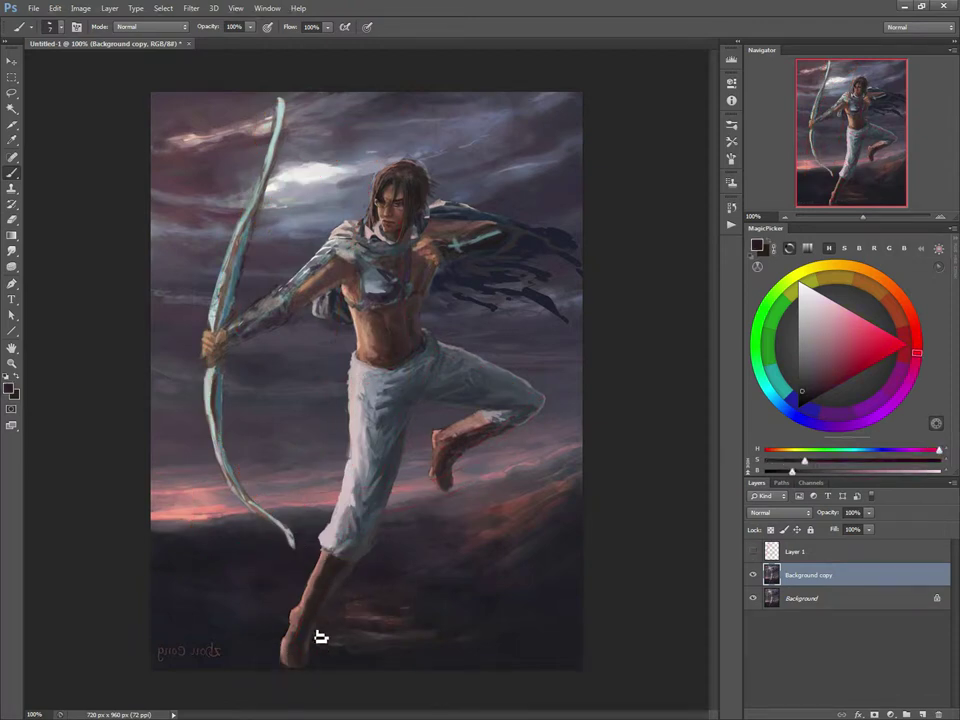
left_click(302, 599, "alt")
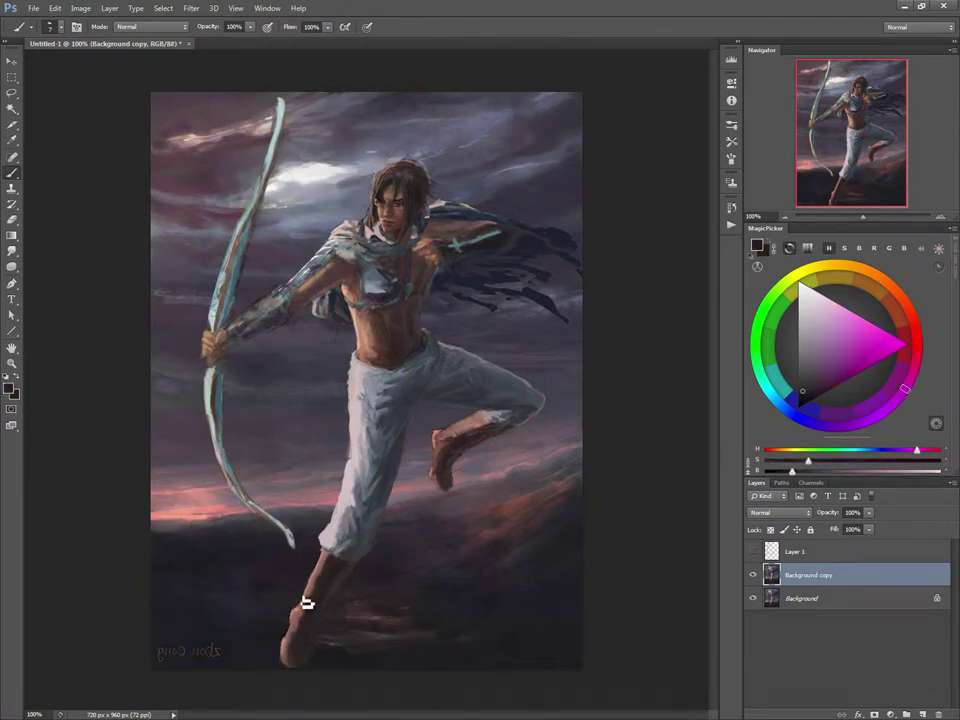
left_click_drag(304, 604, 287, 652)
left_click(285, 643, "alt")
left_click(279, 642, "alt")
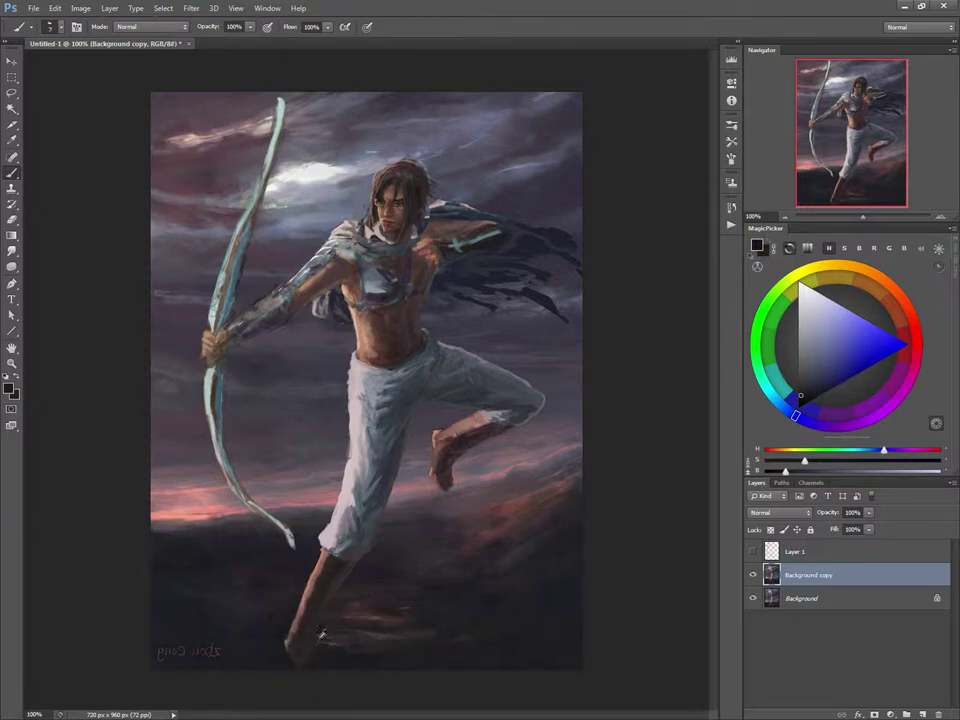
left_click(316, 596, "alt")
left_click(319, 626, "alt")
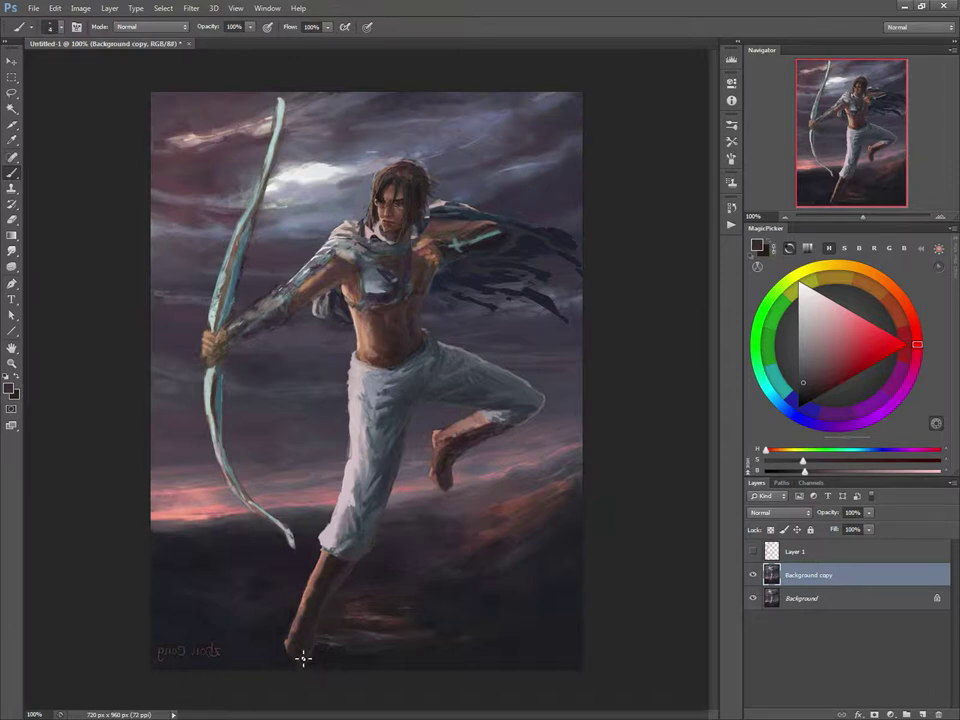
Step: Refine the shaded back of the standing leg's trouser cuff and trim the calf edge with sampled dark tones
left_click(356, 552, "alt")
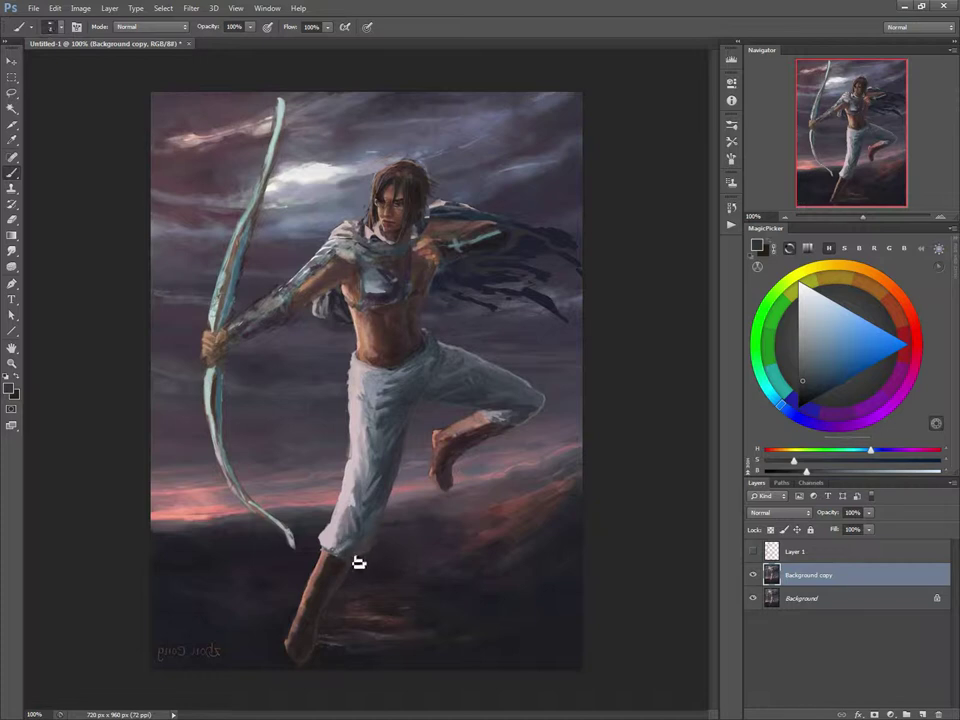
left_click(382, 490, "alt")
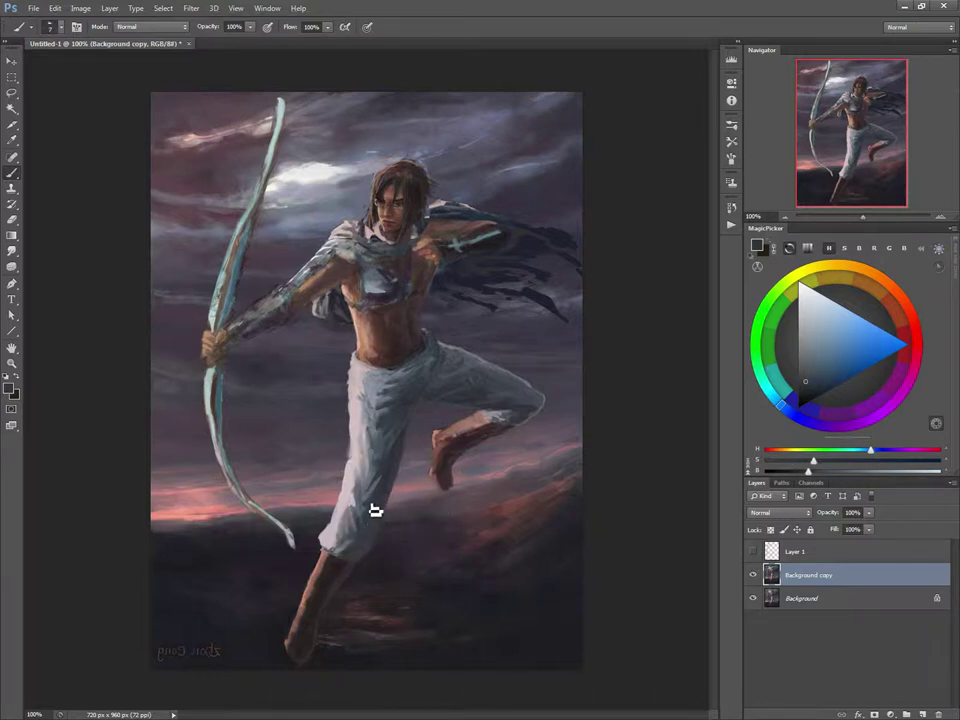
left_click(326, 617, "alt")
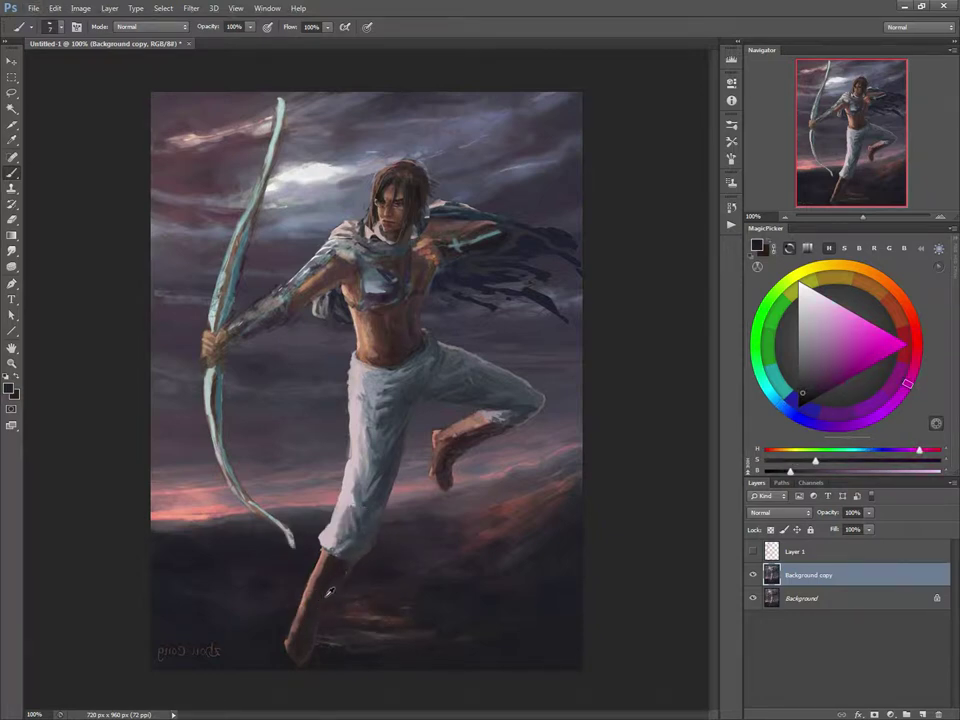
Step: Refine the standing leg's calf below the trouser cuff with sampled skin and dark background tones
left_click(322, 598, "alt")
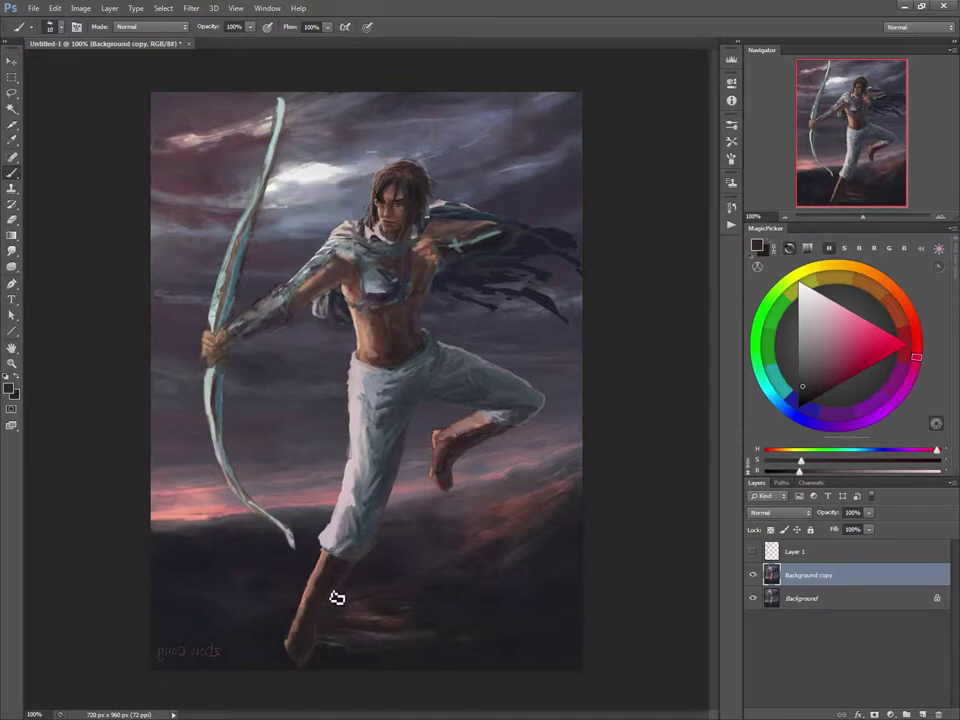
left_click(328, 579, "alt")
left_click_drag(334, 581, 333, 593)
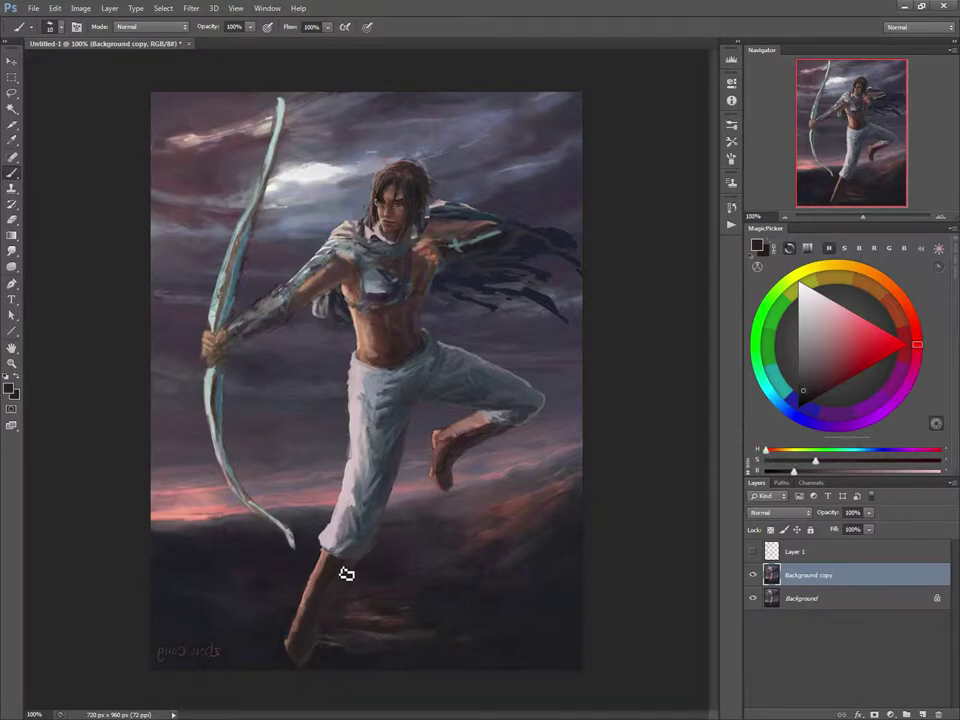
left_click(301, 568, "alt")
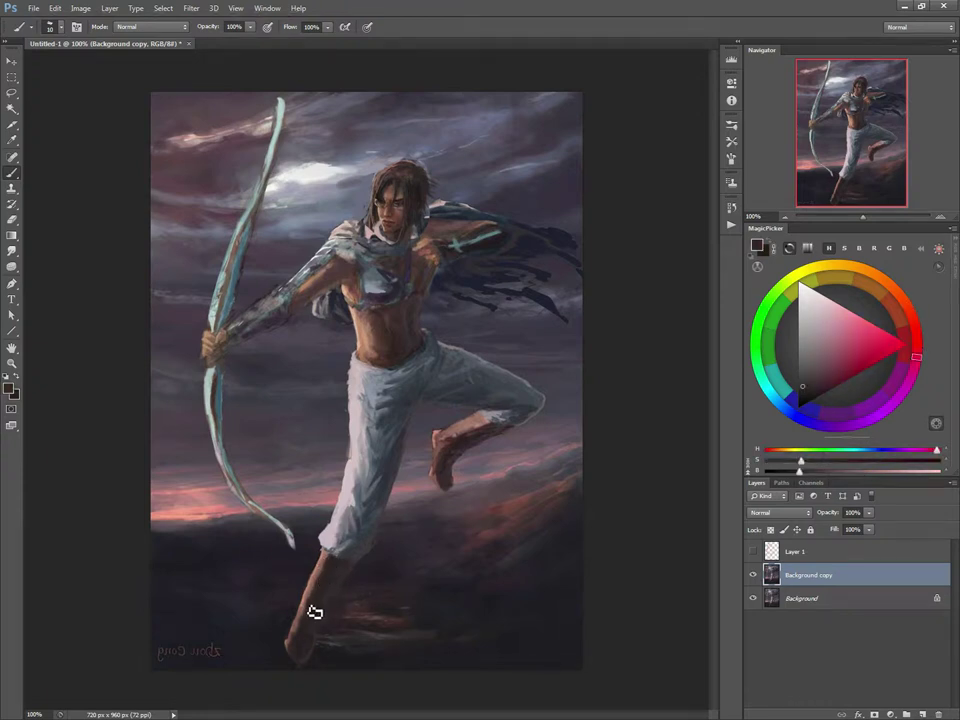
left_click(324, 570, "alt")
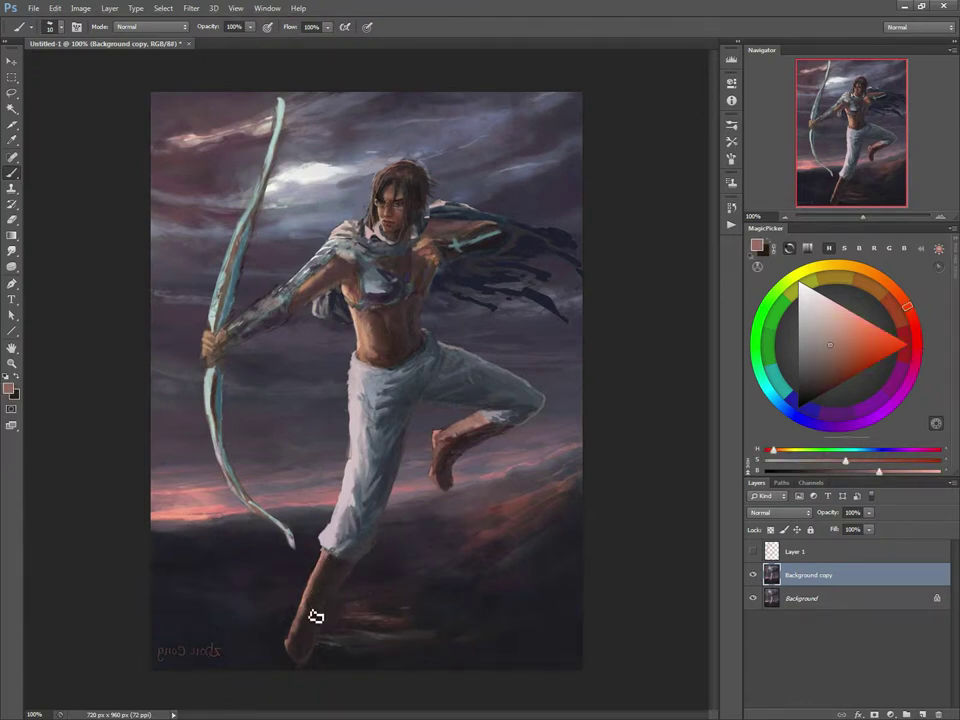
left_click(307, 611, "alt")
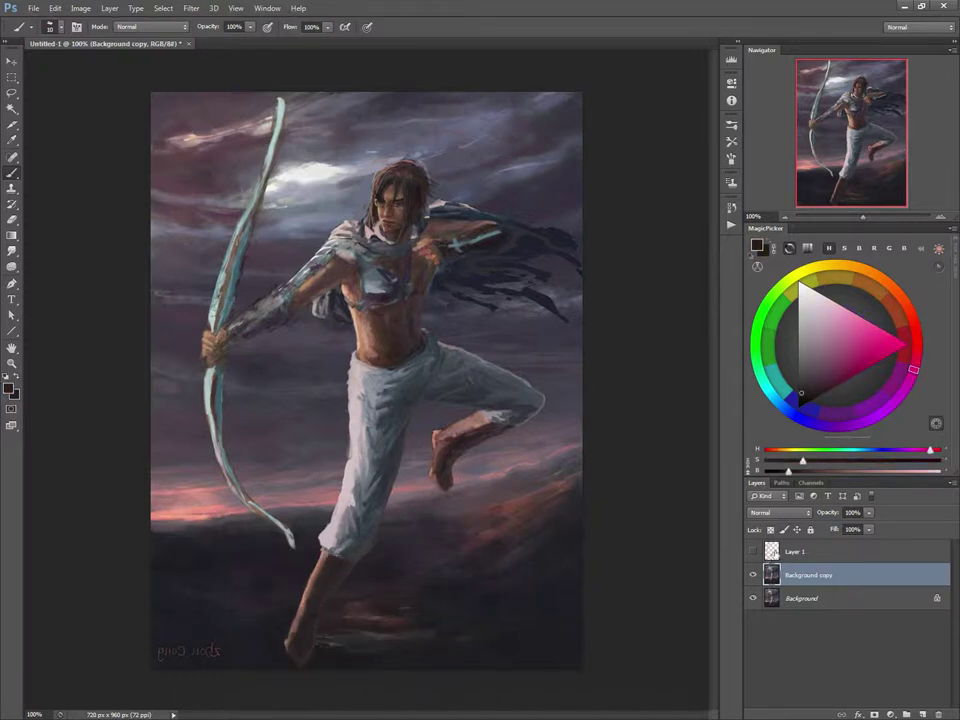
Step: Darken and trim the standing foot's toe and back edge using a near-black tone and sampled background colours
left_click(806, 397)
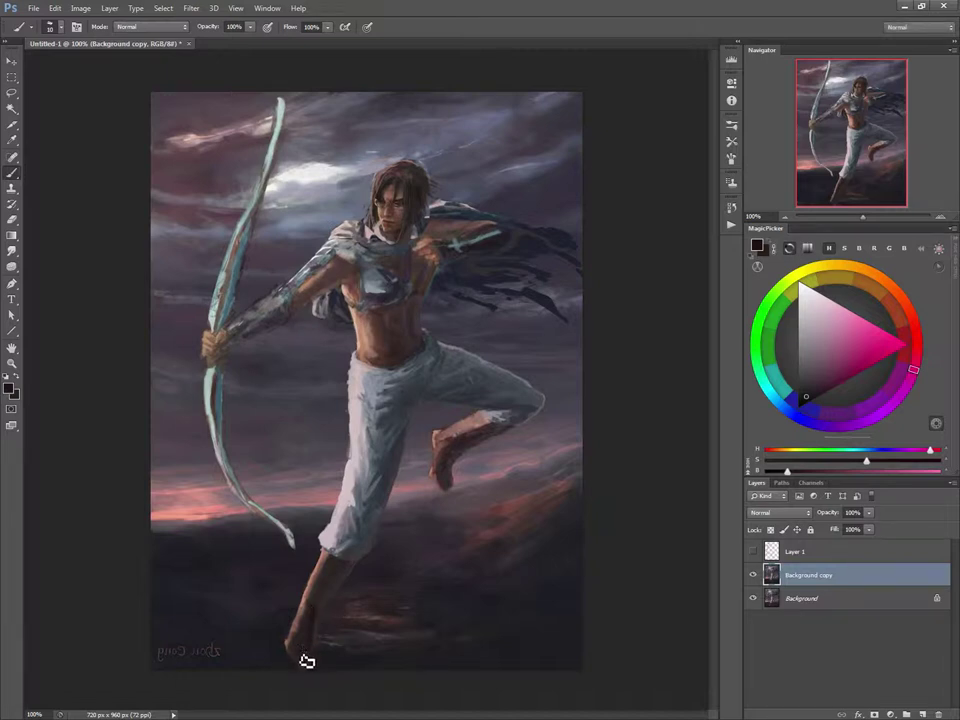
left_click(313, 660, "alt")
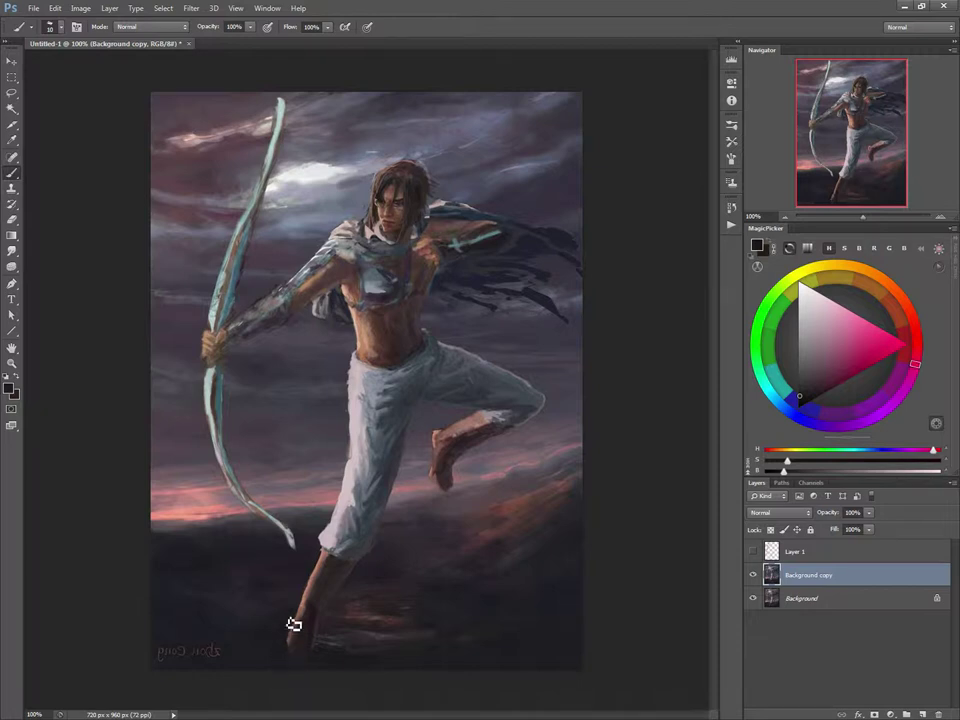
left_click(300, 580, "alt")
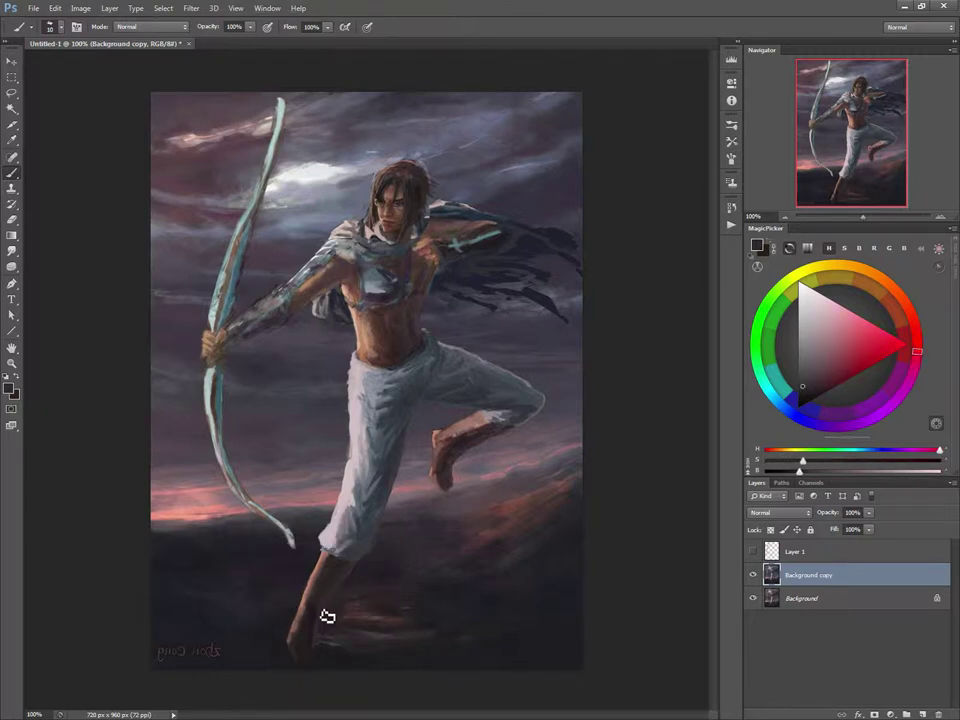
left_click(328, 614, "alt")
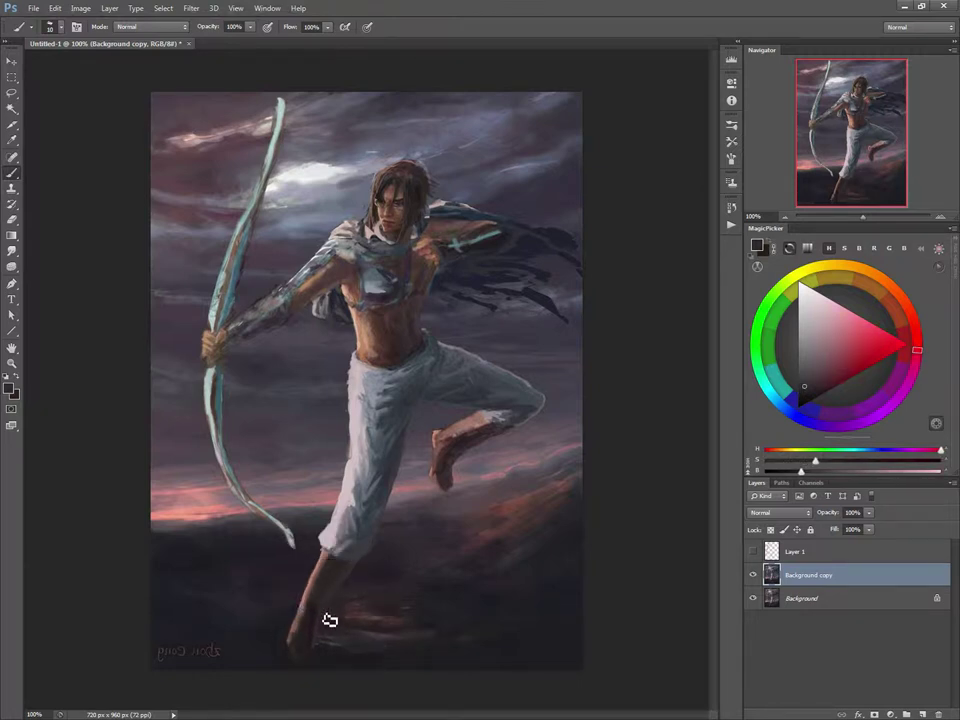
left_click(330, 618, "alt")
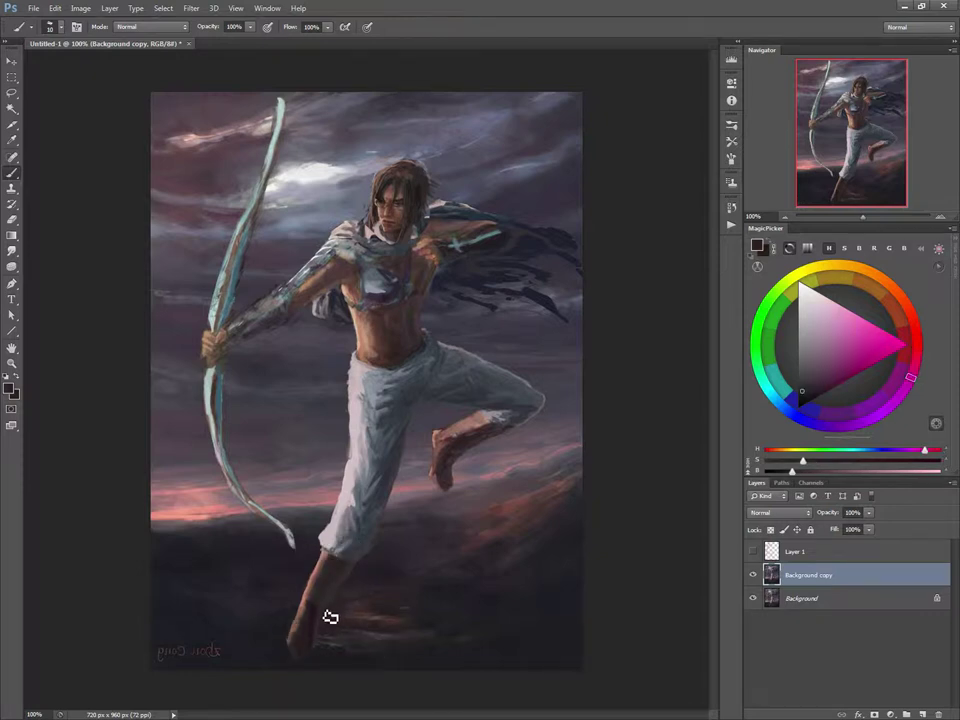
Step: Define the standing leg's ankle and slim the boot's edges with sampled tones, reducing the brush size to 5
key("alt")
left_click_drag(313, 604, 311, 606)
left_click(315, 588, "alt")
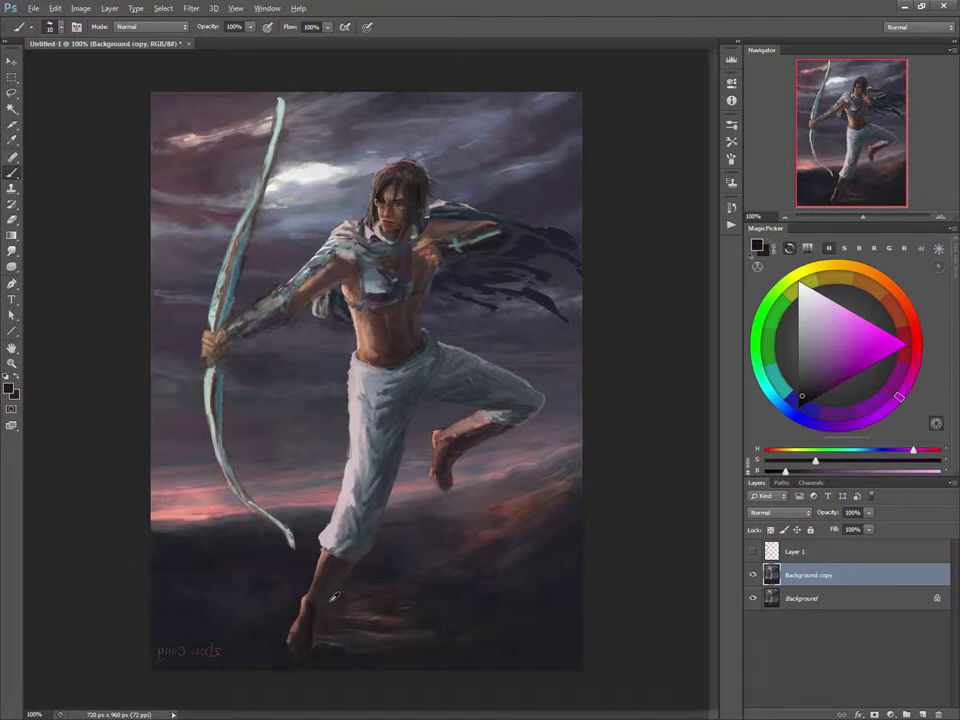
left_click(328, 606, "alt")
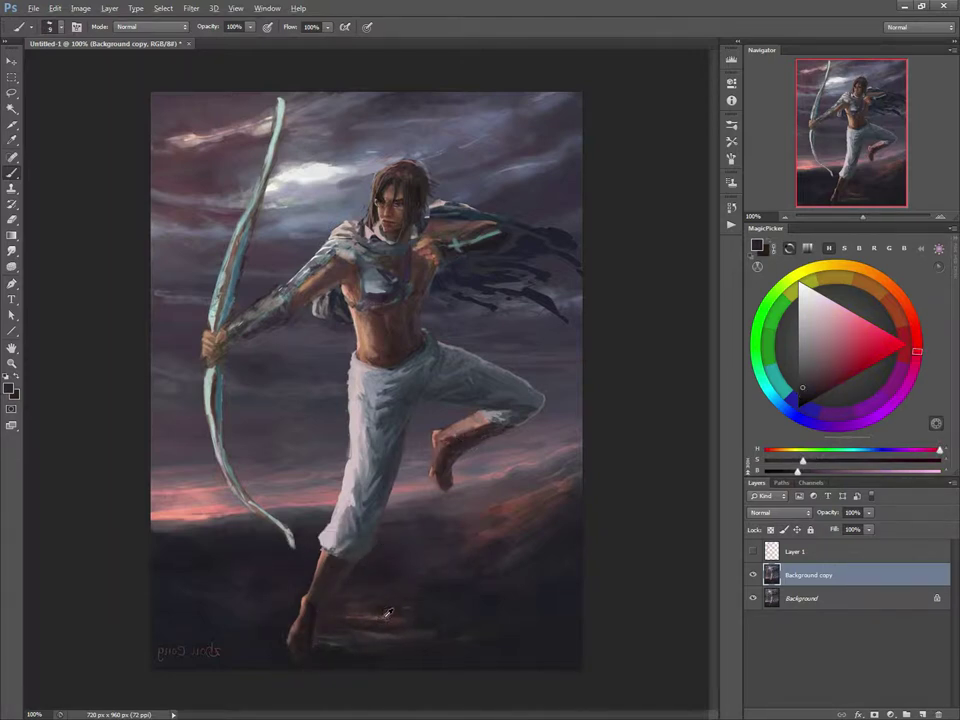
left_click(388, 613, "alt")
key("bracketleft")
key("bracketleft")
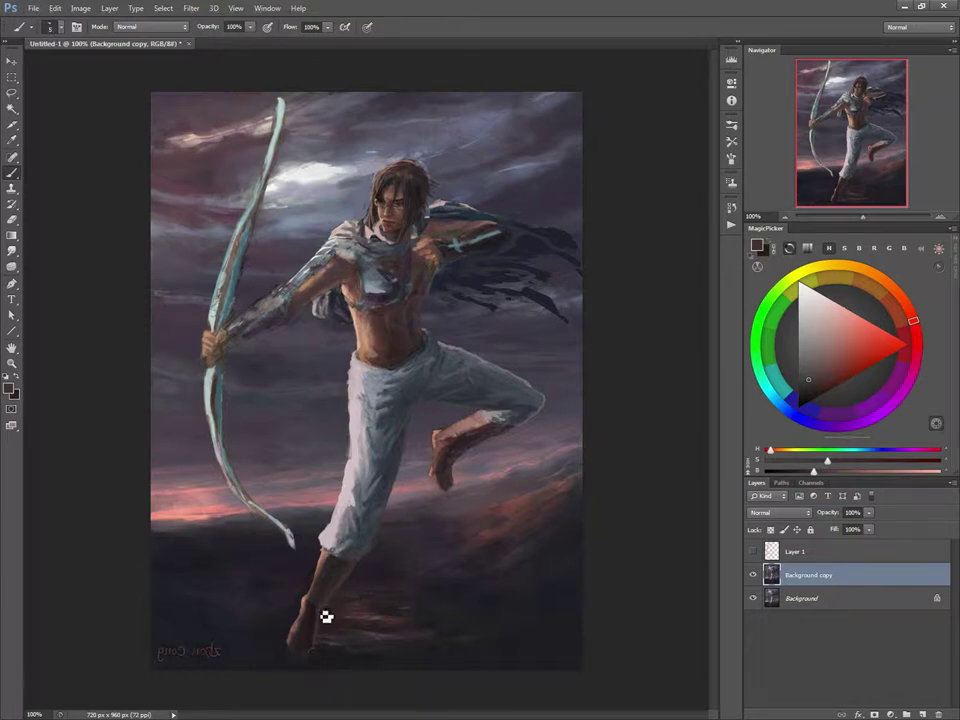
left_click(330, 614, "alt")
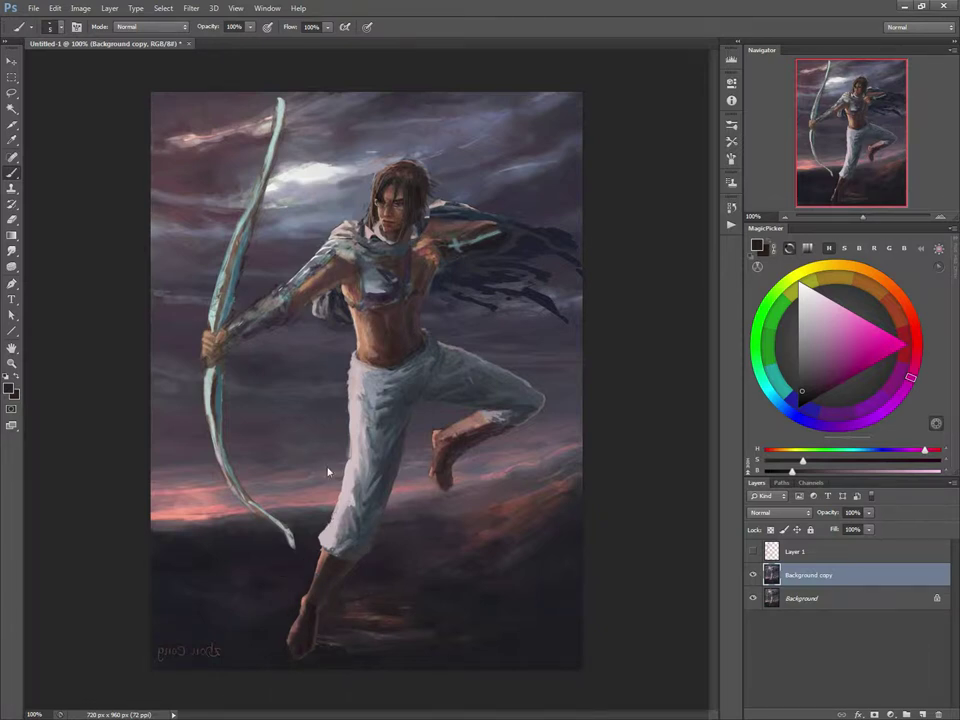
Step: Add a new layer above Background copy and briefly compare the repainted figure with the red guides on Layer 1
key("ctrl+shift+n")
left_click(457, 201)
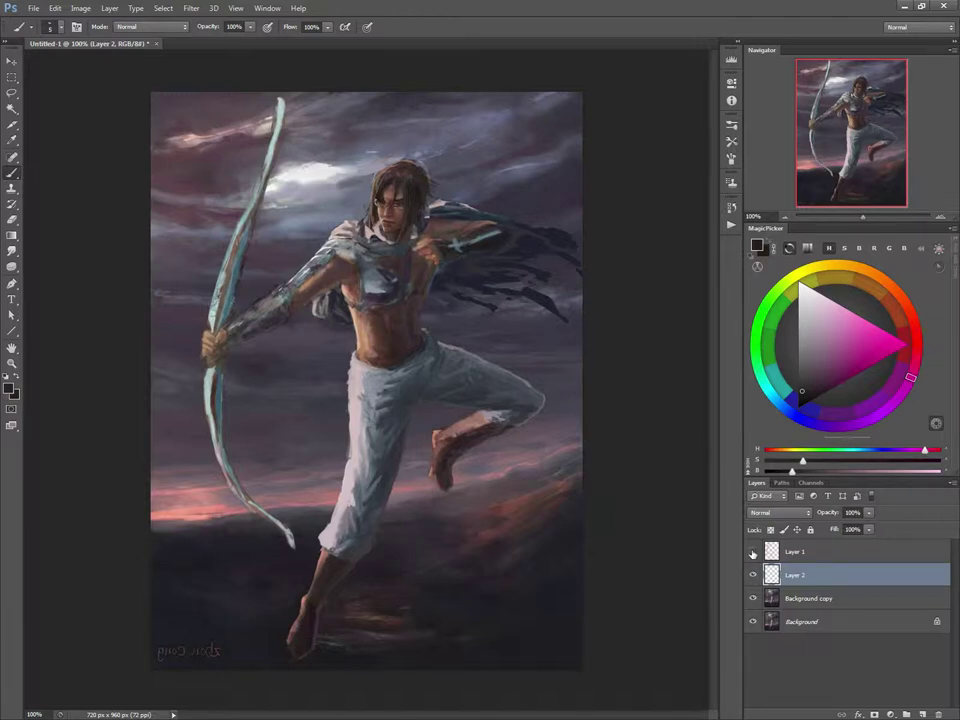
left_click(753, 553)
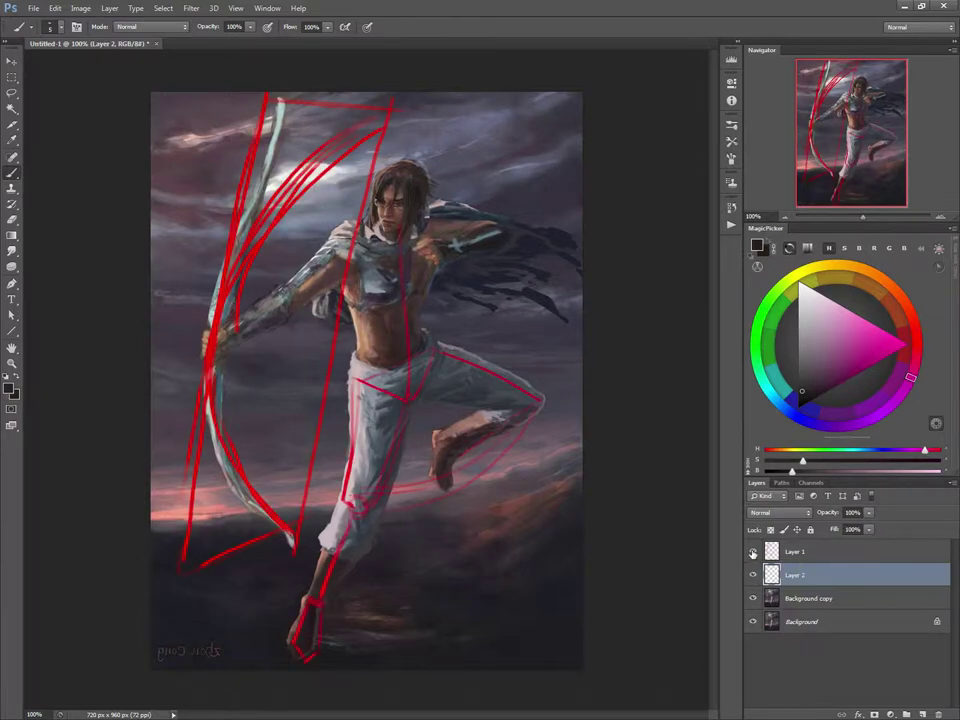
left_click(753, 553)
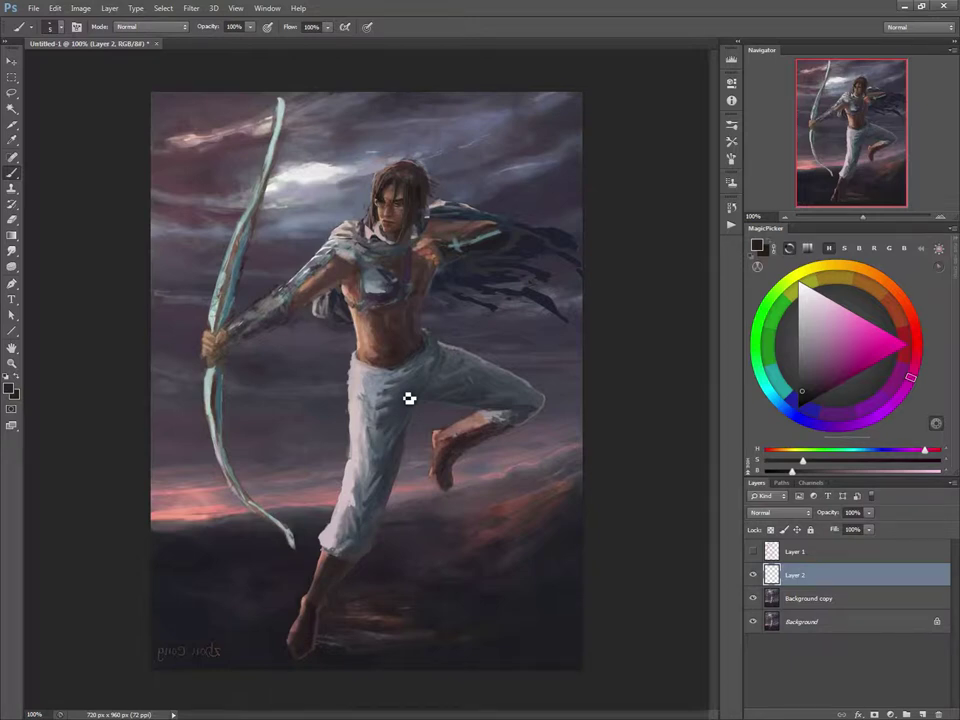
Step: Sketch bright magenta fold lines on Layer 2 behind the bent knee and radiating from the raised leg's hip
left_click(909, 346)
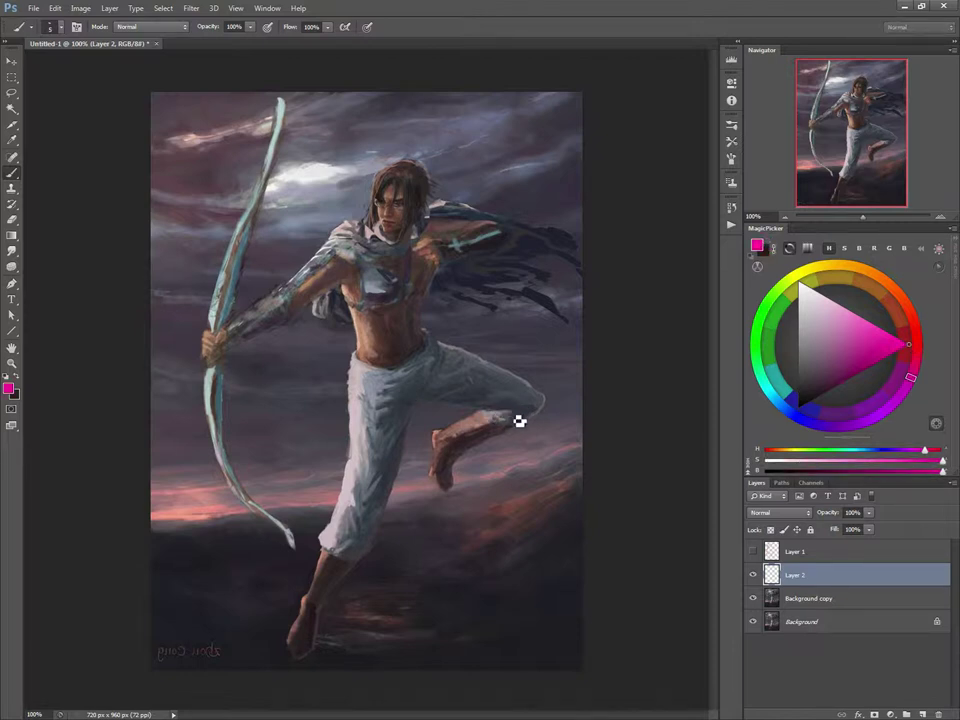
mouse_move(495, 413)
left_mouse_down()
mouse_move(530, 418)
mouse_move(495, 416)
mouse_move(531, 406)
mouse_move(490, 411)
left_mouse_up()
mouse_move(506, 414)
left_mouse_down()
mouse_move(521, 407)
mouse_move(512, 397)
mouse_move(496, 411)
left_mouse_up()
mouse_move(511, 418)
left_mouse_down()
mouse_move(531, 420)
mouse_move(504, 409)
left_mouse_up()
left_click_drag(445, 351, 445, 374)
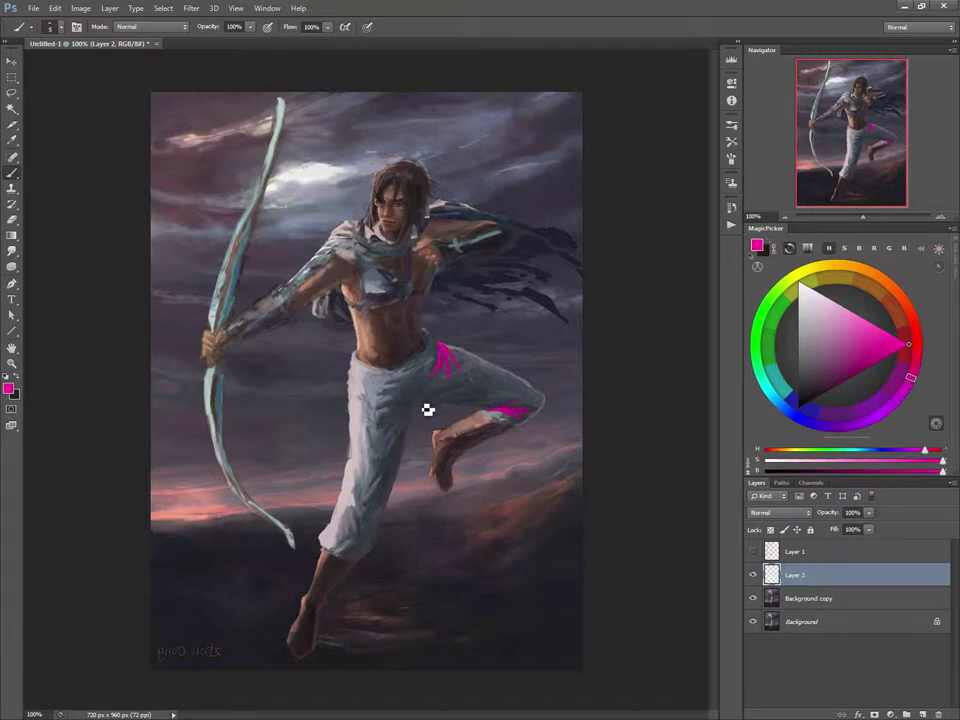
Step: Add magenta fold lines under the raised thigh, around the standing leg's knee and cuff, and along the bent leg's cuff
mouse_move(420, 400)
left_mouse_down()
mouse_move(465, 389)
mouse_move(458, 402)
mouse_move(476, 398)
left_mouse_up()
left_click_drag(358, 500, 361, 469)
mouse_move(353, 518)
left_mouse_down()
mouse_move(337, 524)
mouse_move(356, 552)
left_mouse_up()
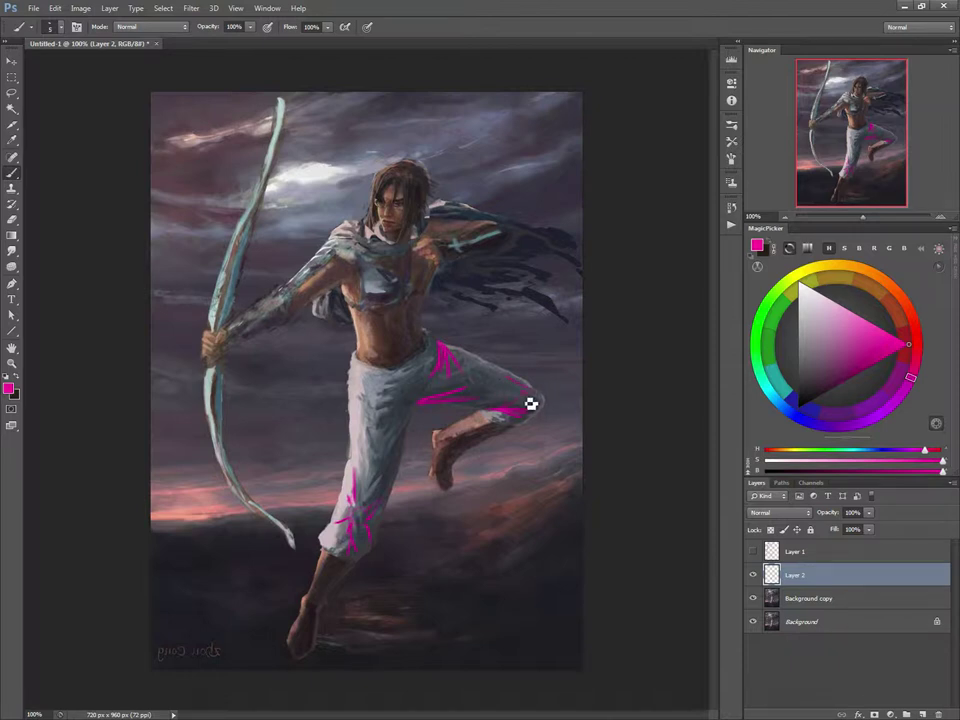
left_click_drag(540, 418, 511, 434)
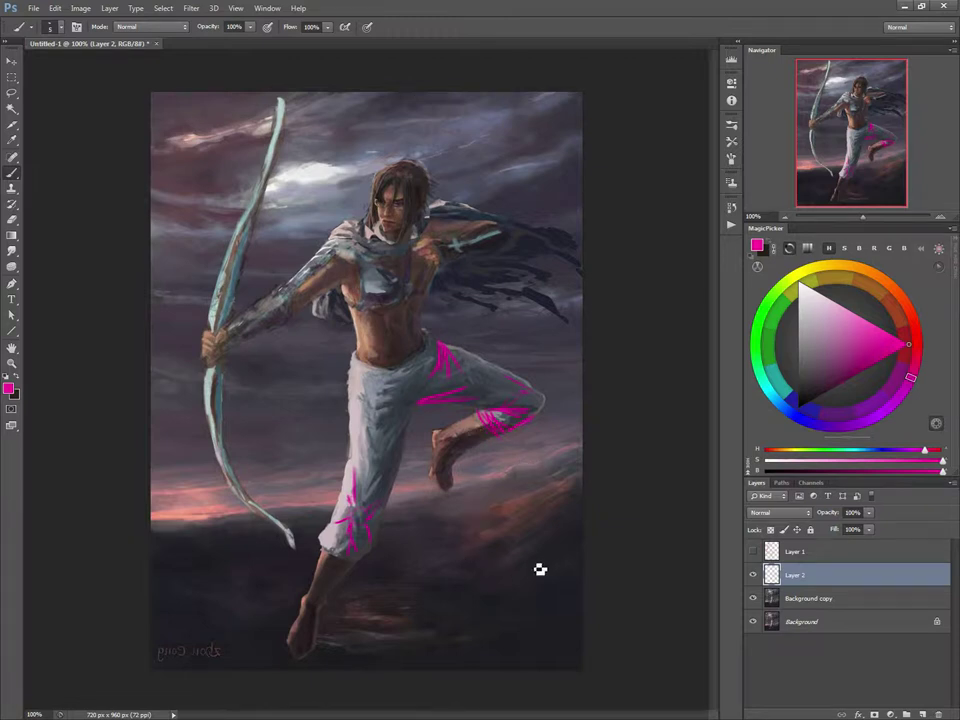
Step: Sketch sample crisscrossing magenta fold strokes in the dark ground area beside the standing leg, and erase them
left_click_drag(529, 568, 466, 579)
mouse_move(505, 573)
left_mouse_down()
mouse_move(565, 589)
mouse_move(565, 579)
mouse_move(500, 580)
left_mouse_up()
left_click_drag(470, 577, 537, 598)
left_click_drag(477, 590, 531, 614)
key("e")
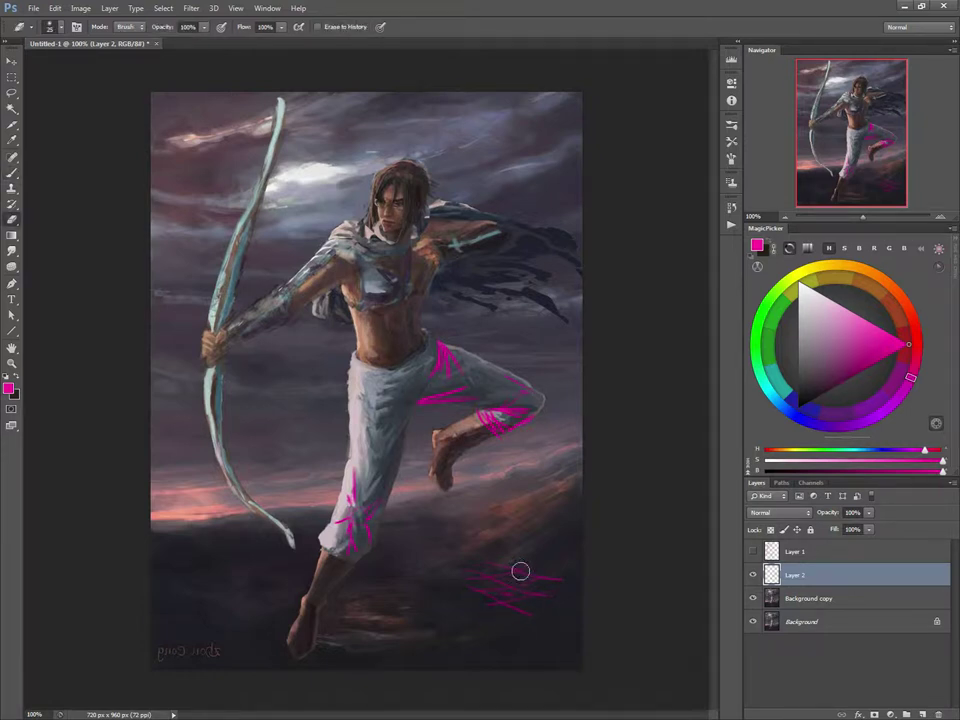
mouse_move(546, 572)
left_mouse_down()
mouse_move(504, 554)
mouse_move(471, 559)
left_mouse_up()
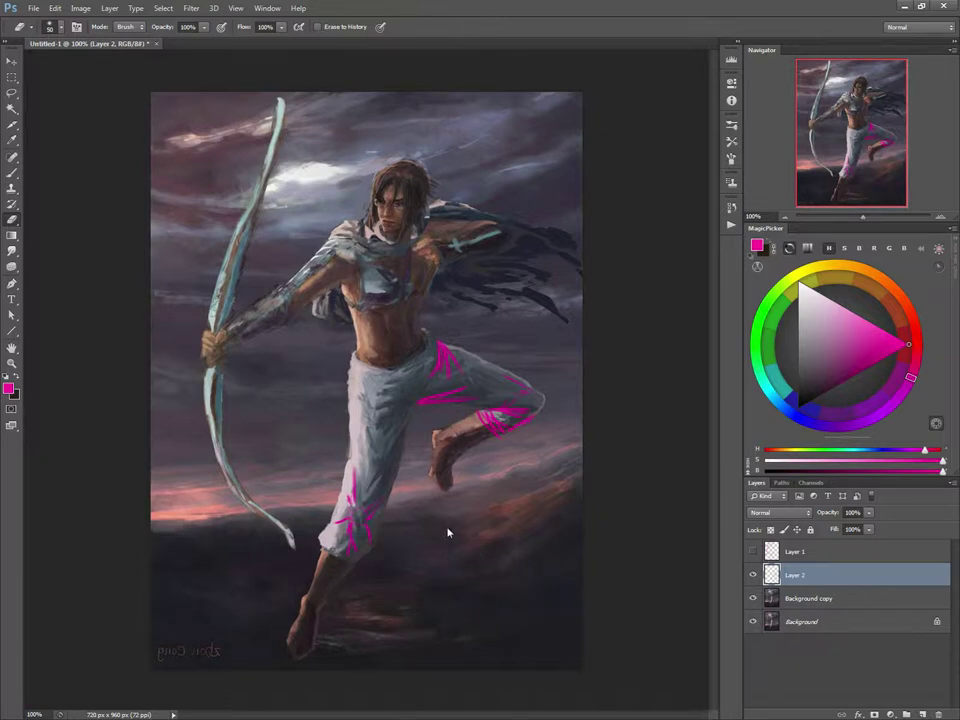
Step: Outline the scarf's draped folds around the neck and shoulders and the flowing cape's ragged edge in magenta
key("b")
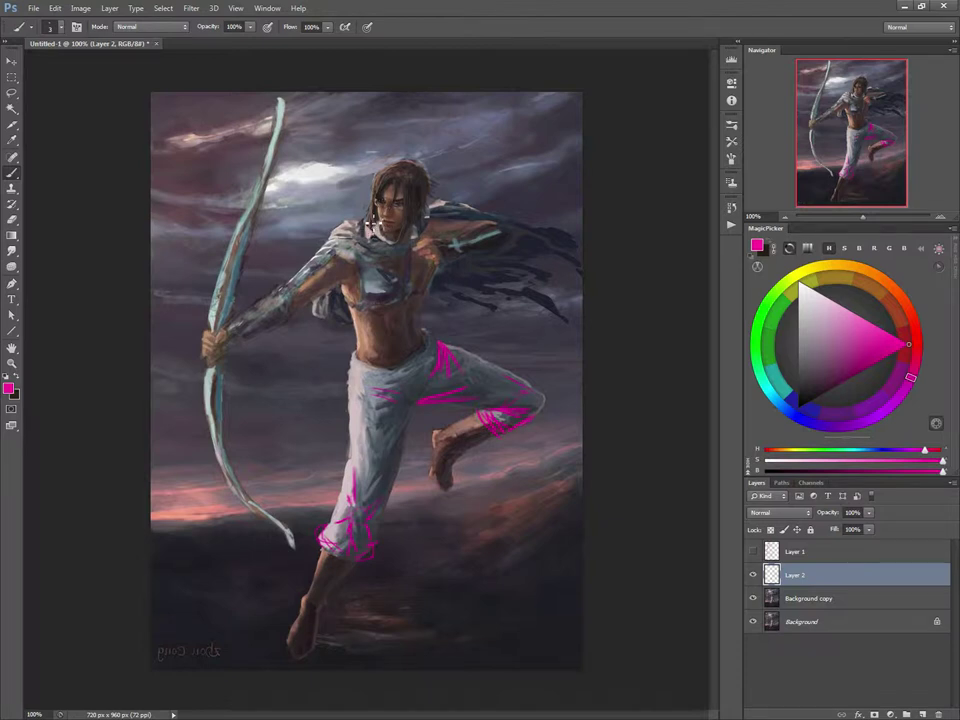
mouse_move(366, 213)
left_mouse_down()
mouse_move(334, 228)
mouse_move(328, 243)
left_mouse_up()
mouse_move(386, 265)
left_mouse_down()
mouse_move(423, 267)
mouse_move(434, 213)
left_mouse_up()
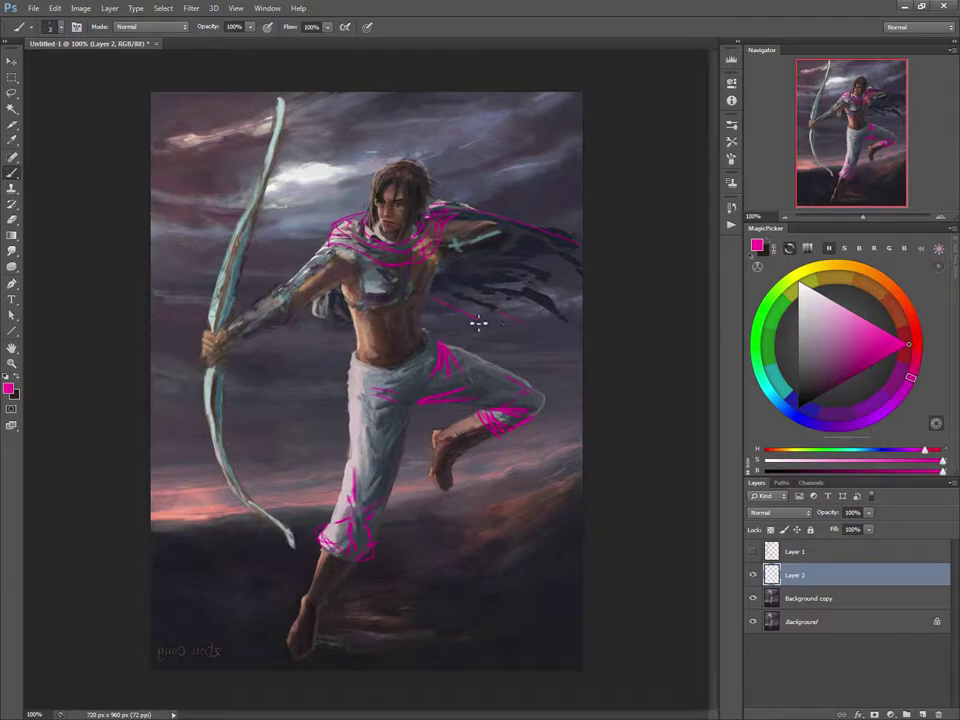
left_click_drag(542, 329, 552, 306)
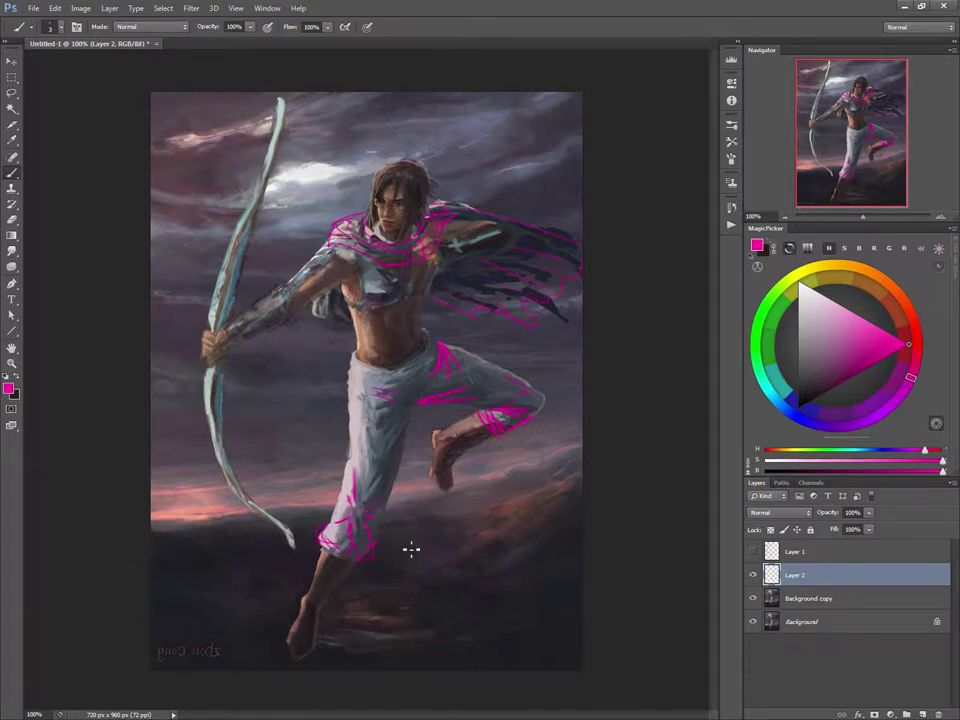
Step: Check the red guides and outline the standing leg's front and back contours down to the calf in magenta
left_click(752, 552)
left_click(752, 553)
left_click_drag(363, 556, 340, 591)
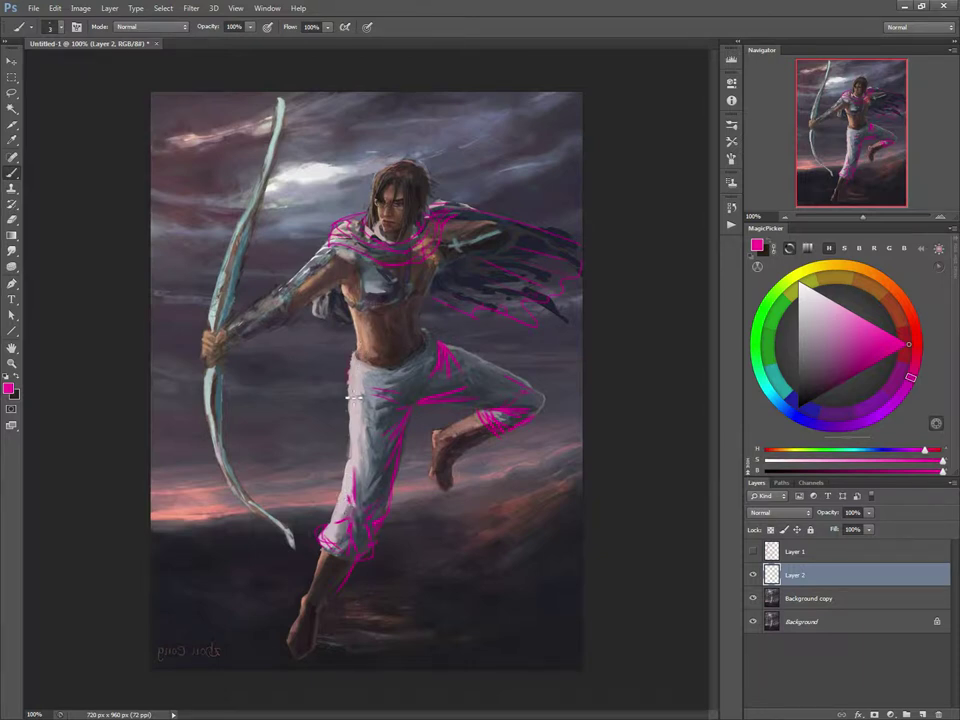
left_click_drag(353, 375, 347, 520)
mouse_move(318, 418)
left_mouse_down()
mouse_move(316, 472)
mouse_move(289, 506)
left_mouse_up()
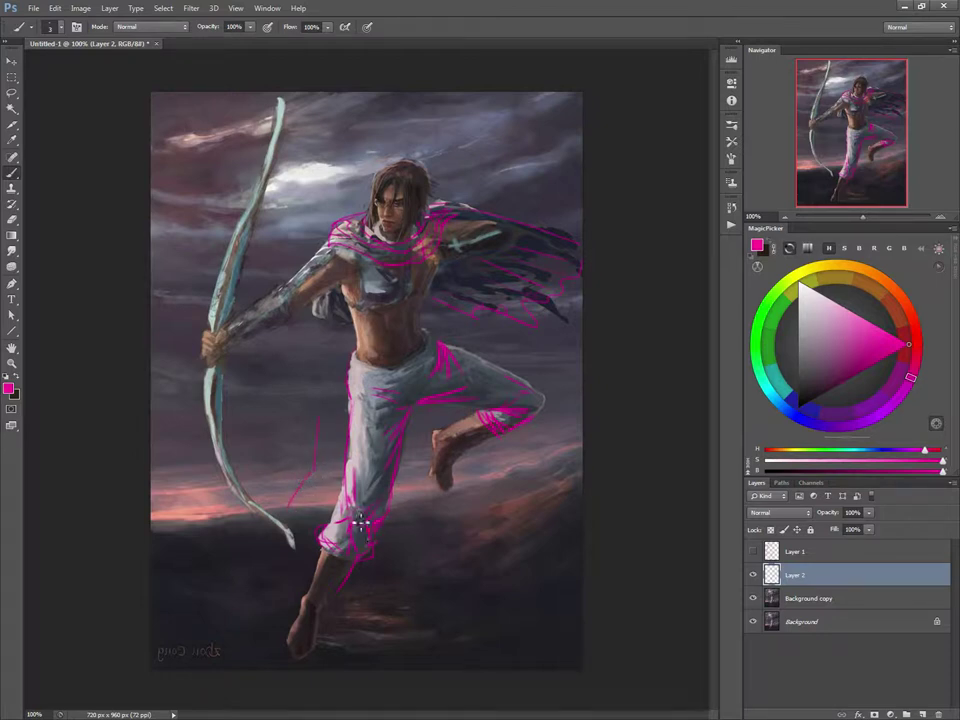
left_click_drag(360, 511, 342, 572)
key("e")
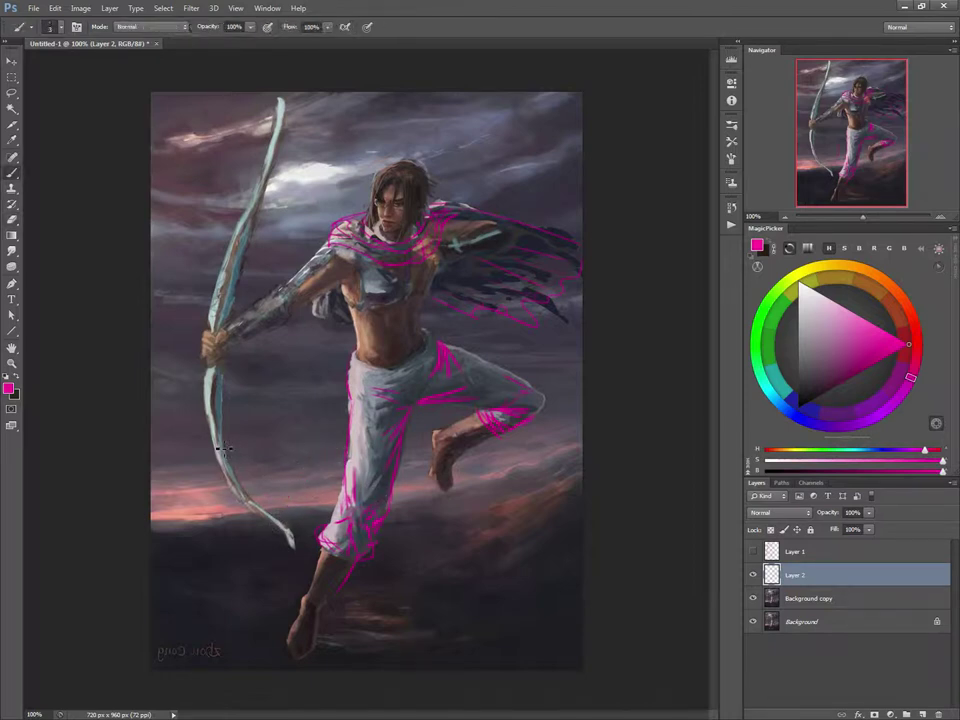
Step: Compare the bow with the red guides on Layer 1 and try a magenta curve for the upper bow limb
key("b")
left_click(751, 551)
left_click(751, 551)
left_click_drag(244, 250, 330, 178)
left_click(753, 551)
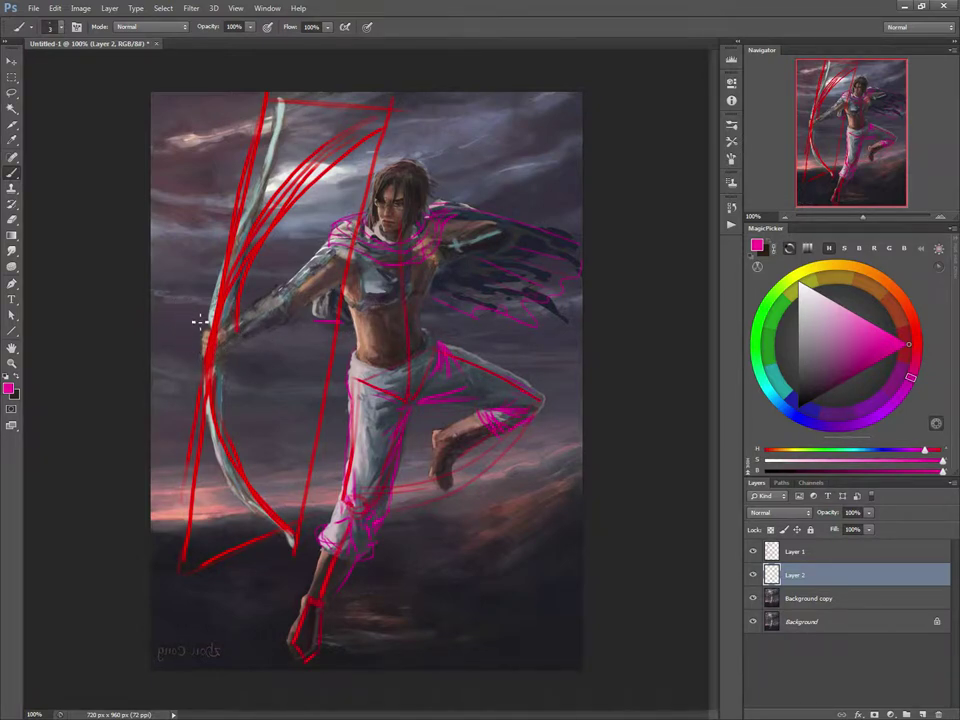
Step: Hide the red guides on Layer 1 and sketch the bow's corrected lower and upper limbs in magenta on Layer 2
left_click(752, 575)
left_click(772, 550)
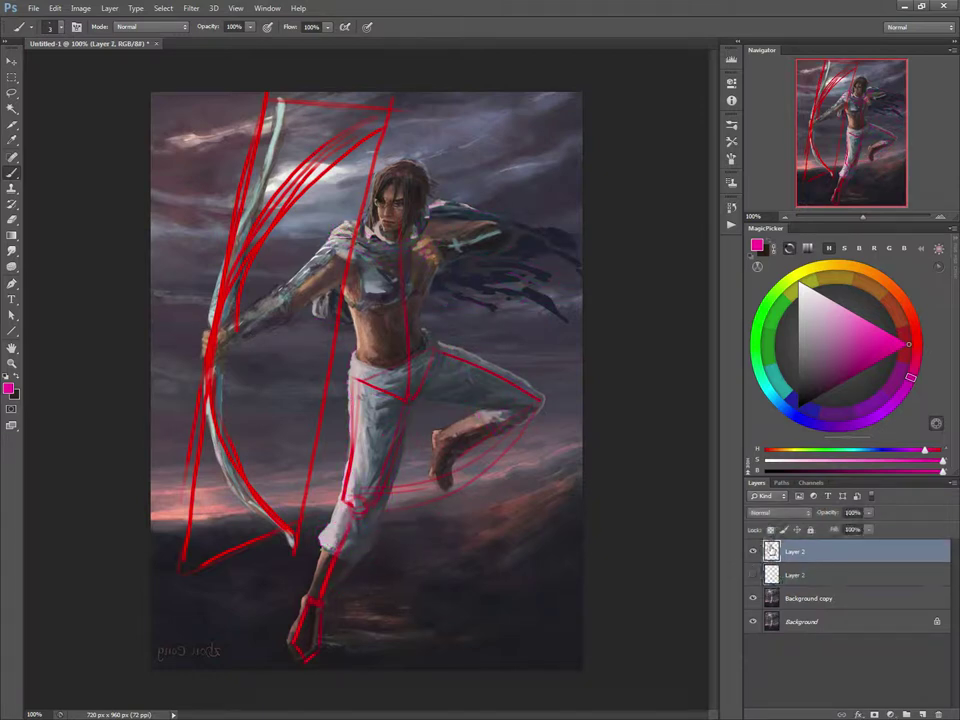
left_click(752, 575)
left_click(752, 551)
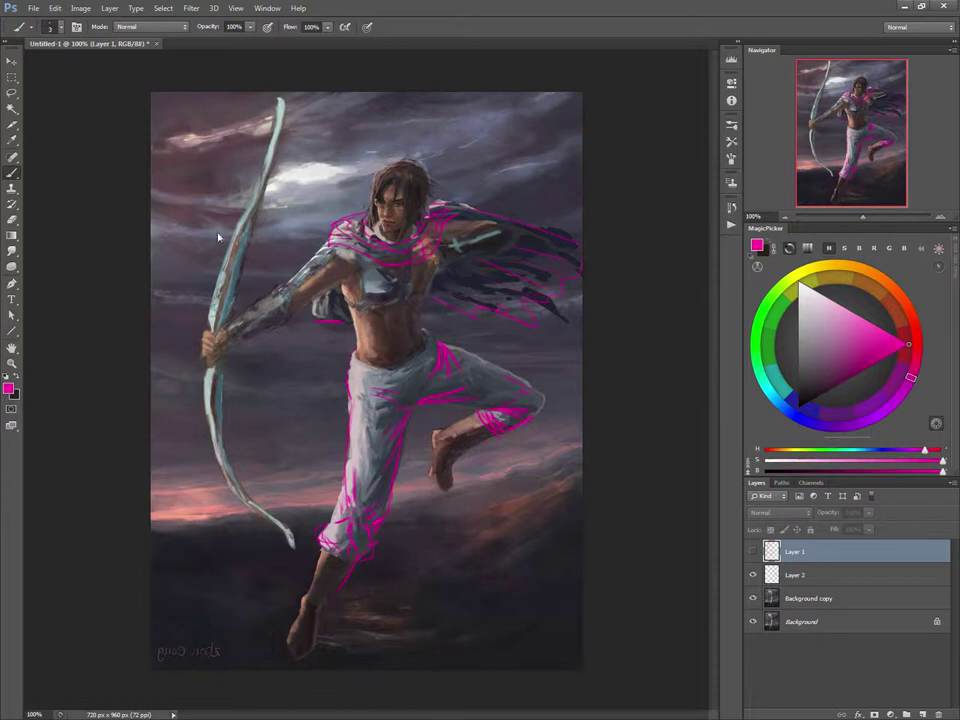
key("alt+bracketleft")
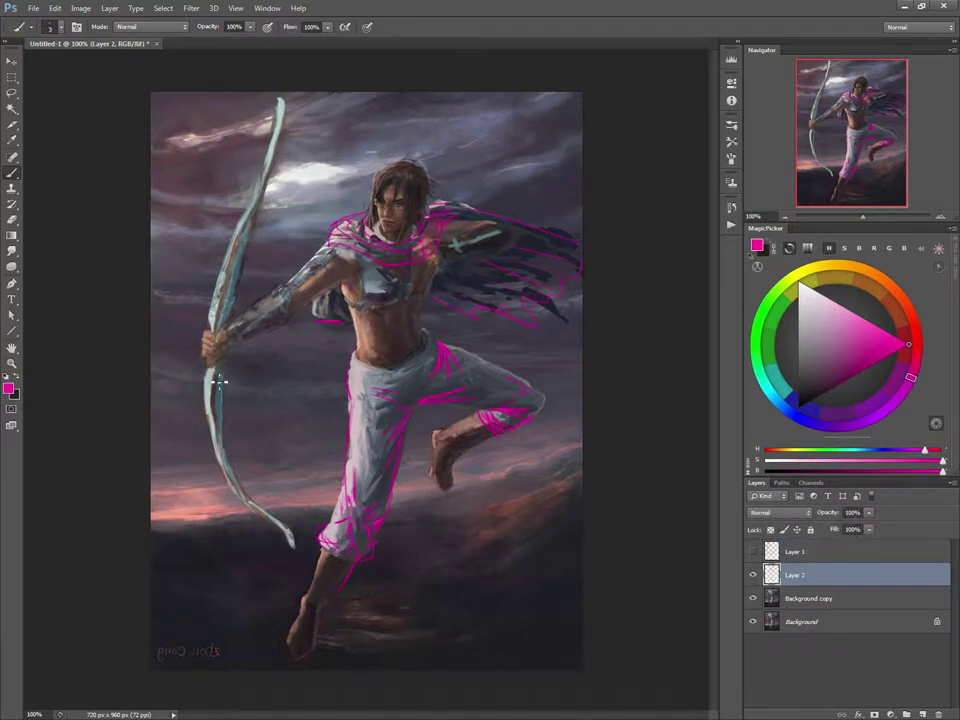
left_click_drag(265, 457, 309, 489)
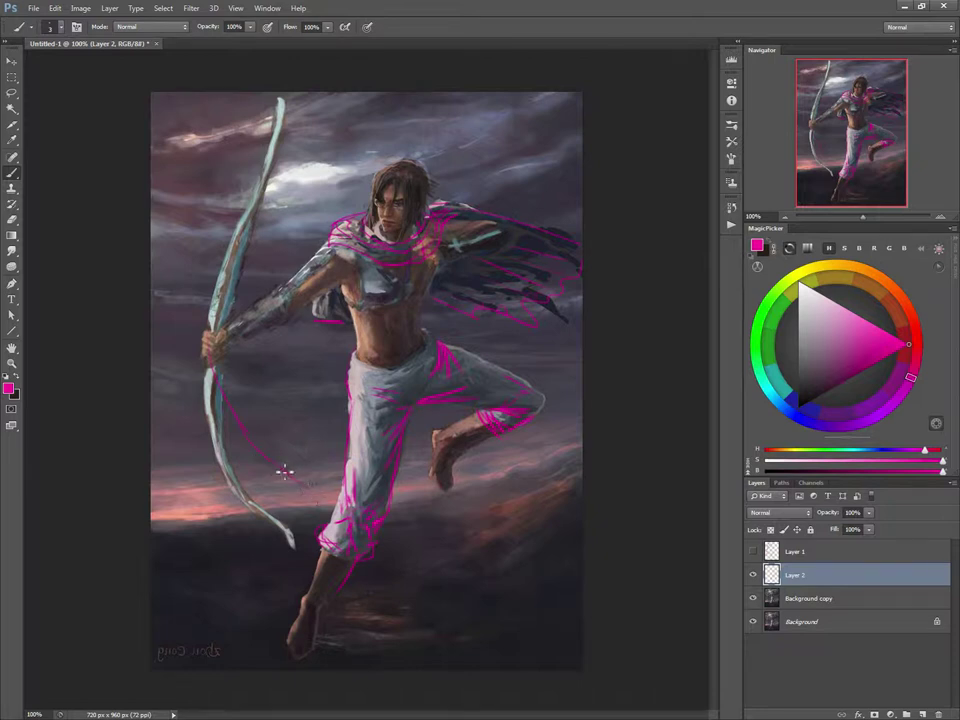
mouse_move(214, 364)
left_mouse_down()
mouse_move(241, 430)
mouse_move(299, 482)
left_mouse_up()
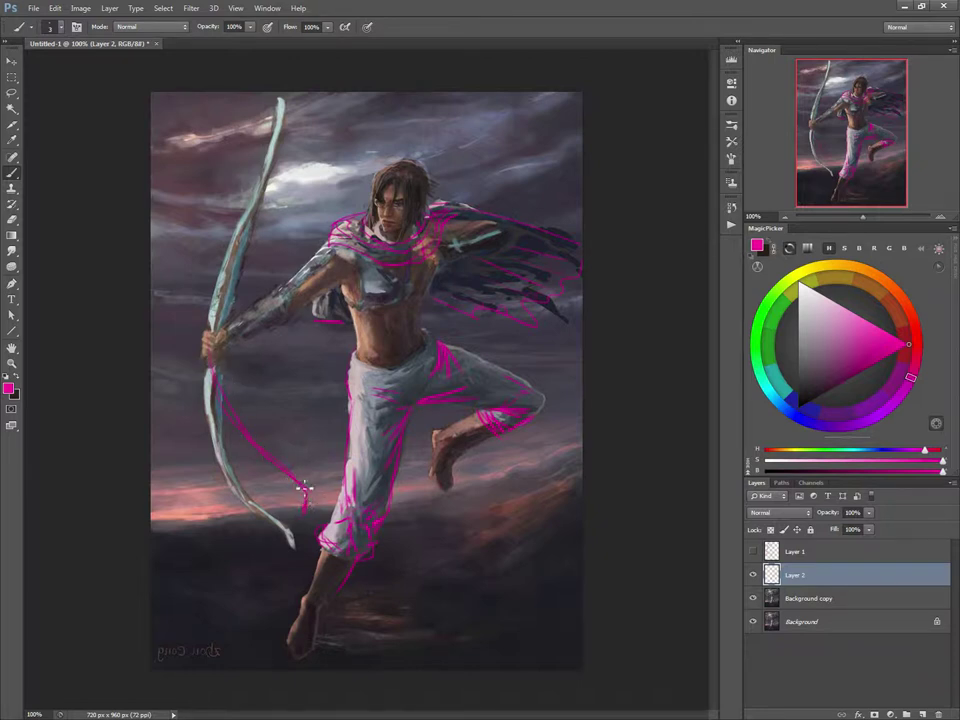
mouse_move(218, 274)
left_mouse_down()
mouse_move(292, 148)
mouse_move(240, 228)
mouse_move(220, 299)
left_mouse_up()
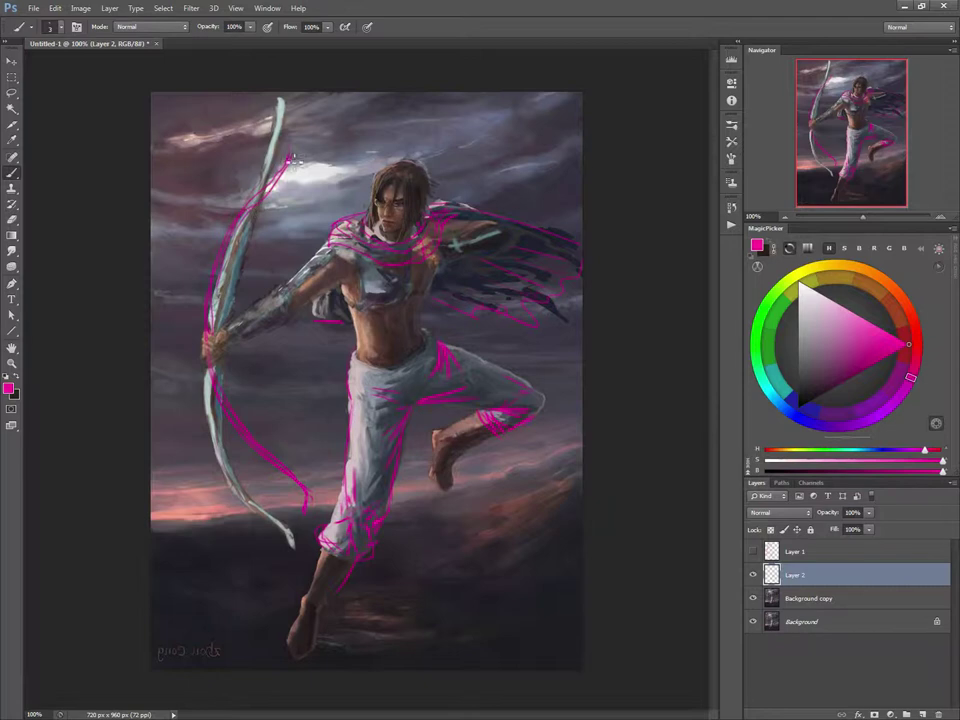
Step: Draw thin magenta bowstring lines from the limb tips towards the archer's shoulder, and a straight slanted axis line through the bow's grip
left_click_drag(418, 256, 321, 466)
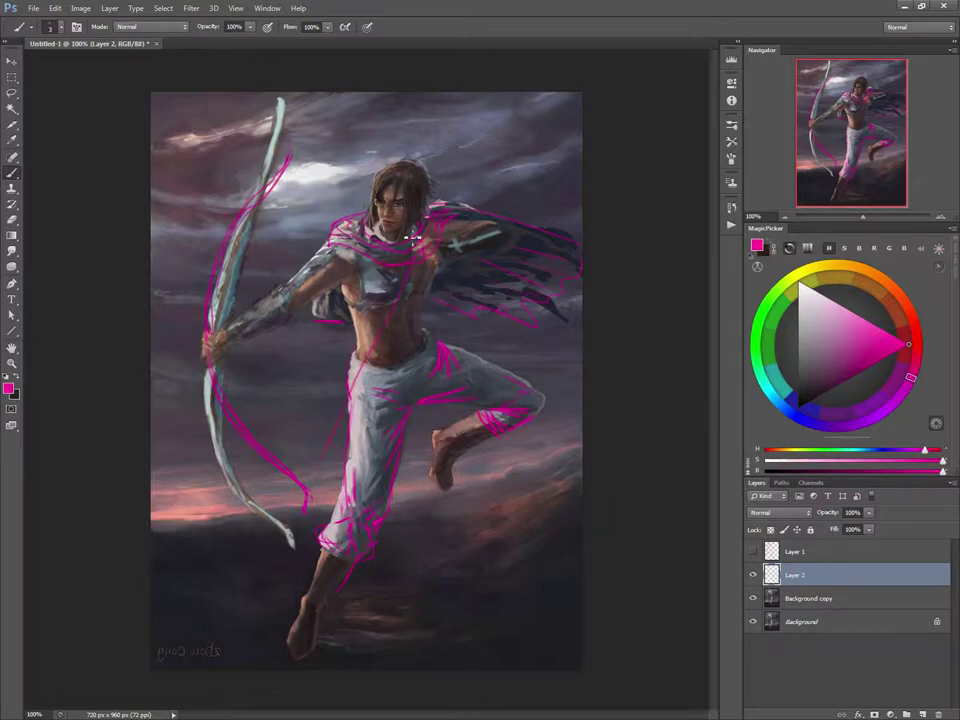
mouse_move(416, 242)
left_mouse_down()
mouse_move(382, 228)
mouse_move(289, 163)
left_mouse_up()
left_click_drag(347, 179, 291, 114)
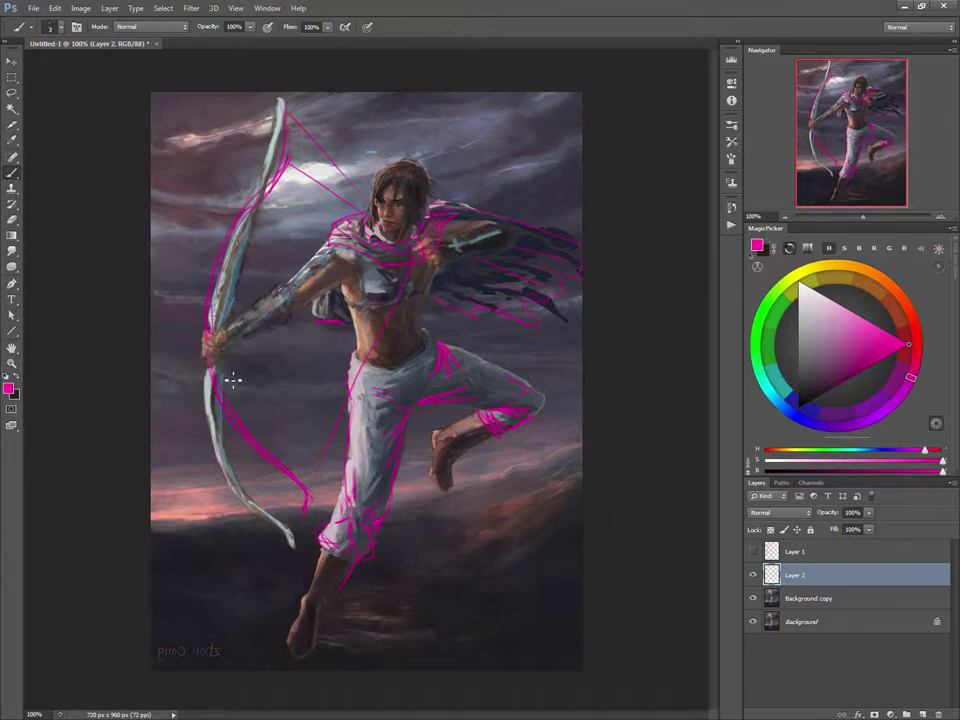
left_click_drag(173, 158, 239, 480)
left_click_drag(186, 222, 266, 538)
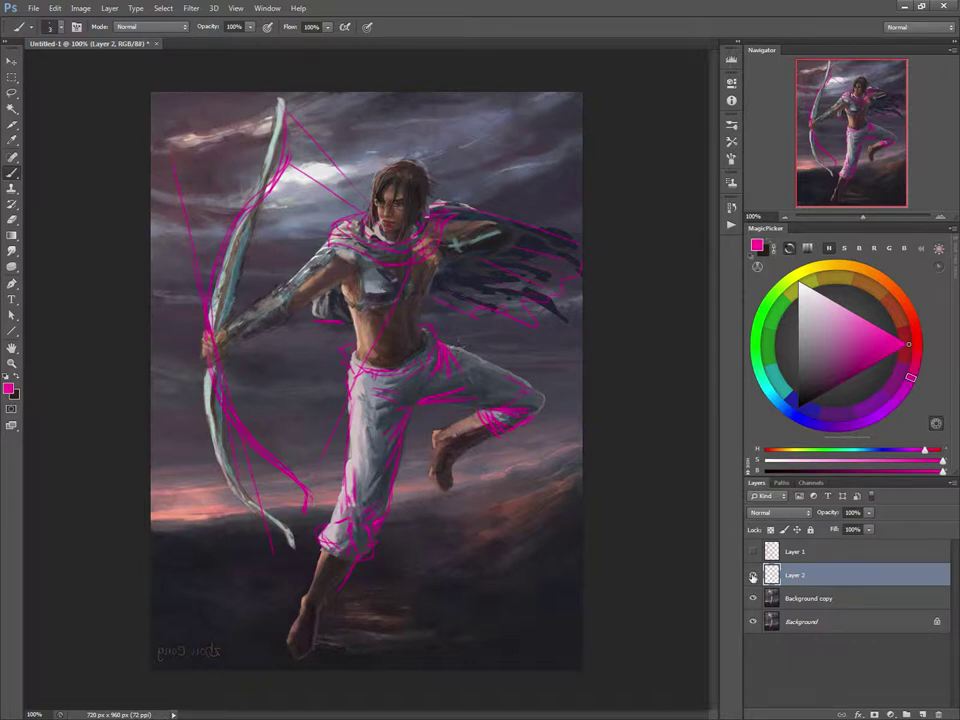
Step: Hide the magenta Layer 2, add a new layer and outline the chest guard's strap beside the neck in bright green
key("ctrl+comma")
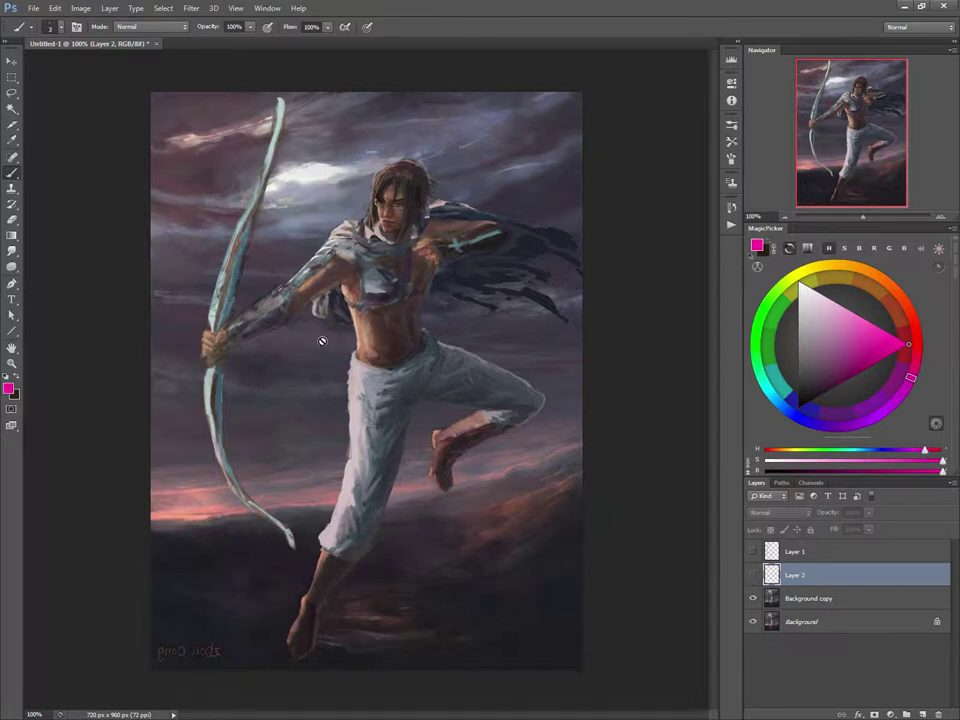
key("ctrl+shift+n")
key("Return")
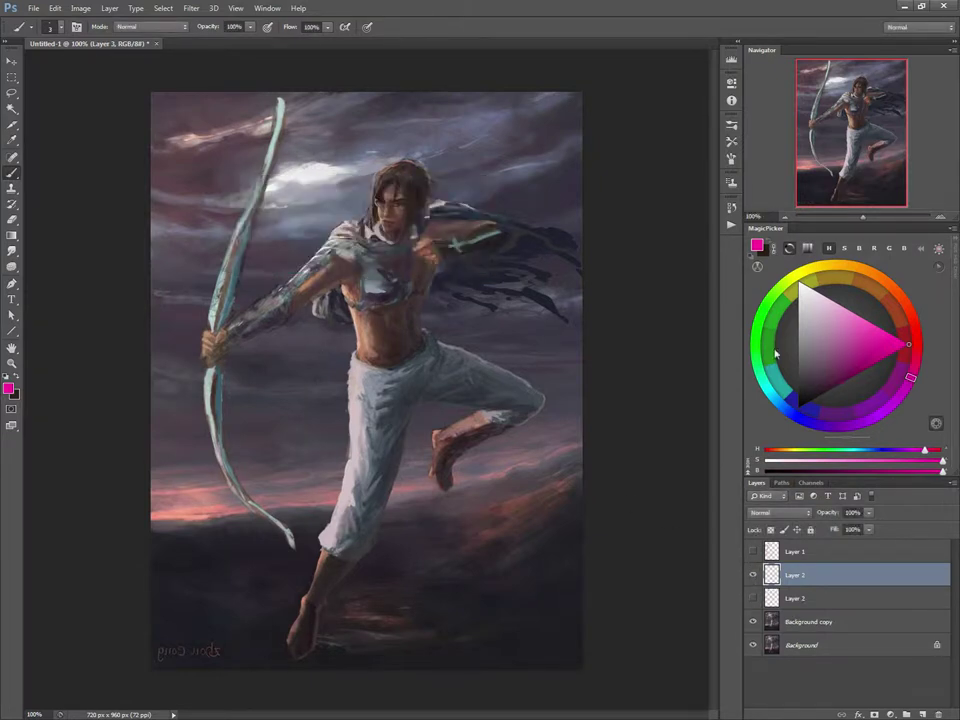
left_click(762, 350)
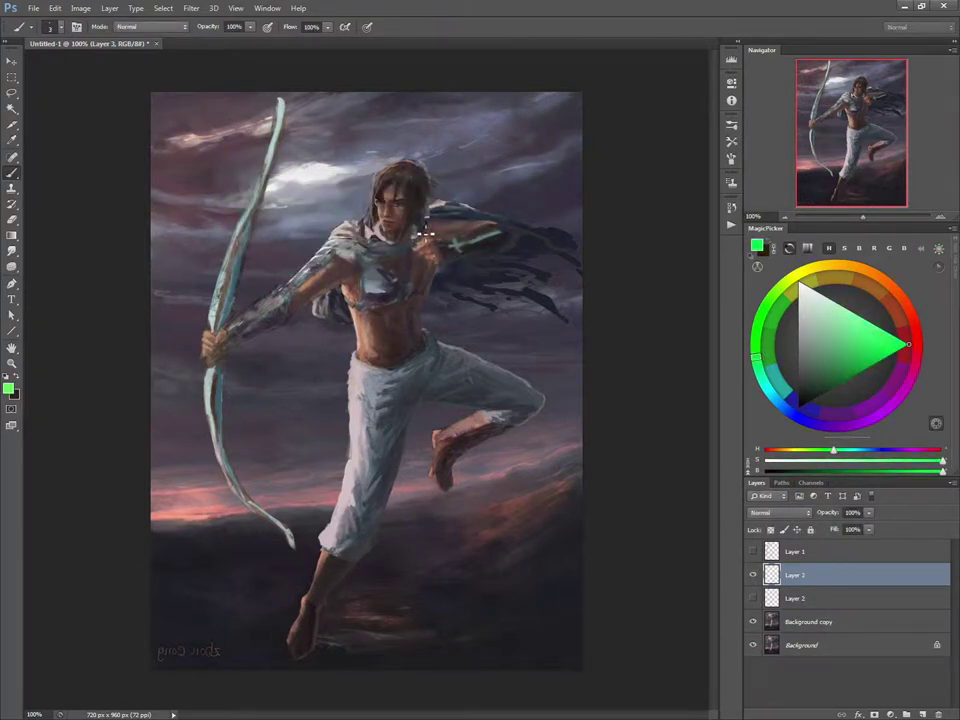
left_click_drag(418, 231, 402, 276)
left_click_drag(424, 228, 407, 283)
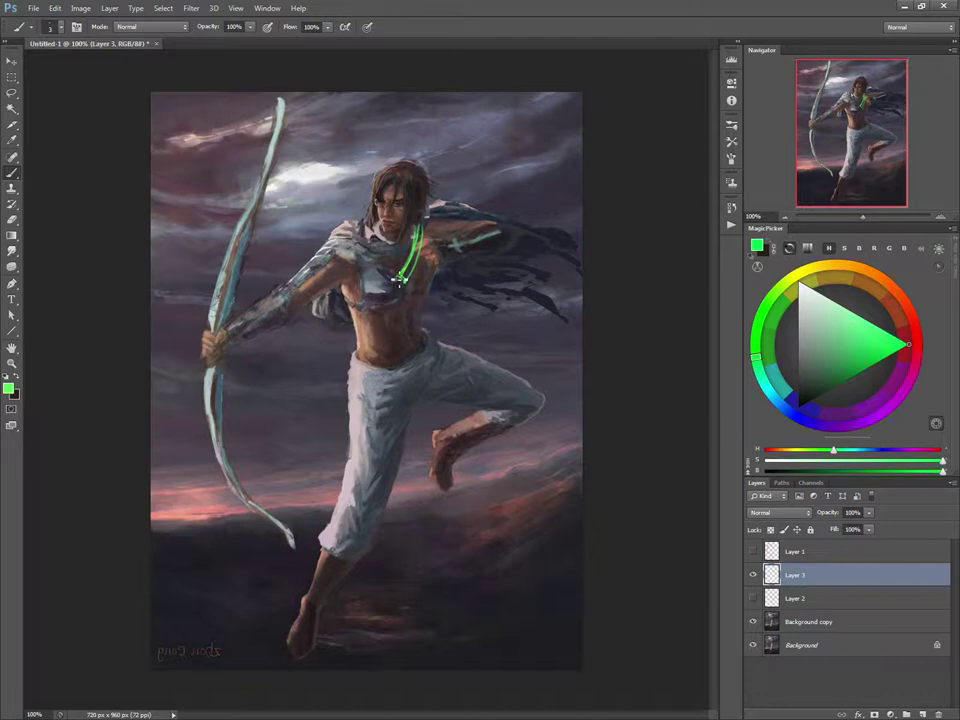
Step: Outline the chest guard's straps around both sides of the ribs and at the bow-arm shoulder in green
mouse_move(397, 277)
left_mouse_down()
mouse_move(405, 281)
mouse_move(354, 318)
left_mouse_up()
left_click_drag(357, 244, 371, 262)
left_click_drag(358, 243, 370, 259)
key("ctrl+z")
left_click_drag(409, 304, 428, 301)
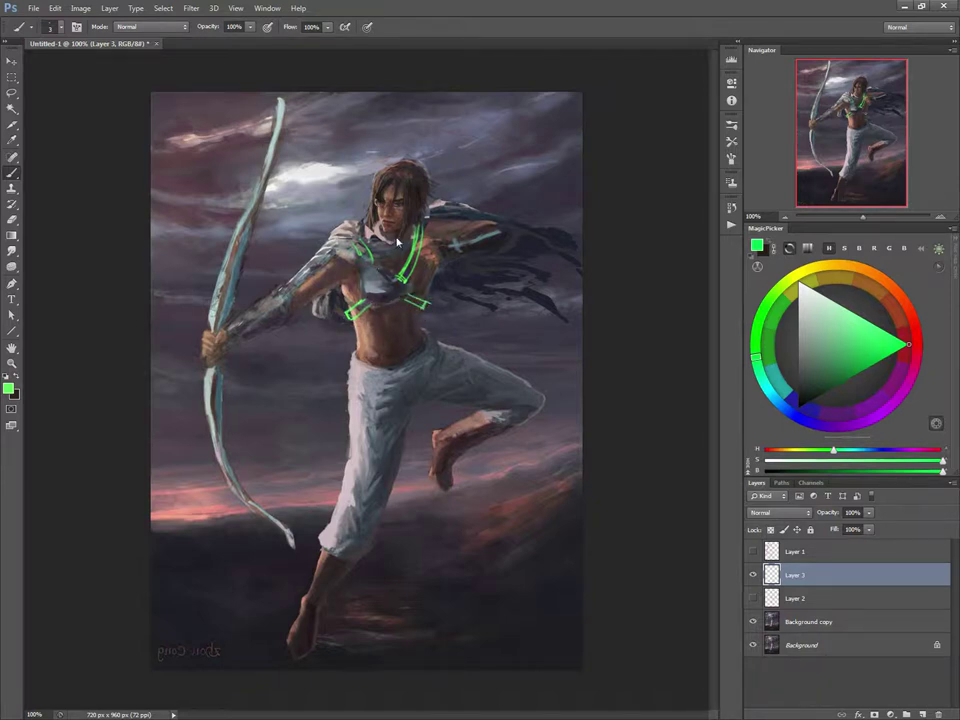
Step: Erase the green strap strokes at the bow-arm shoulder and outline the chest guard's rounded plate in green
key("e")
key("b")
left_click_drag(362, 267, 405, 297)
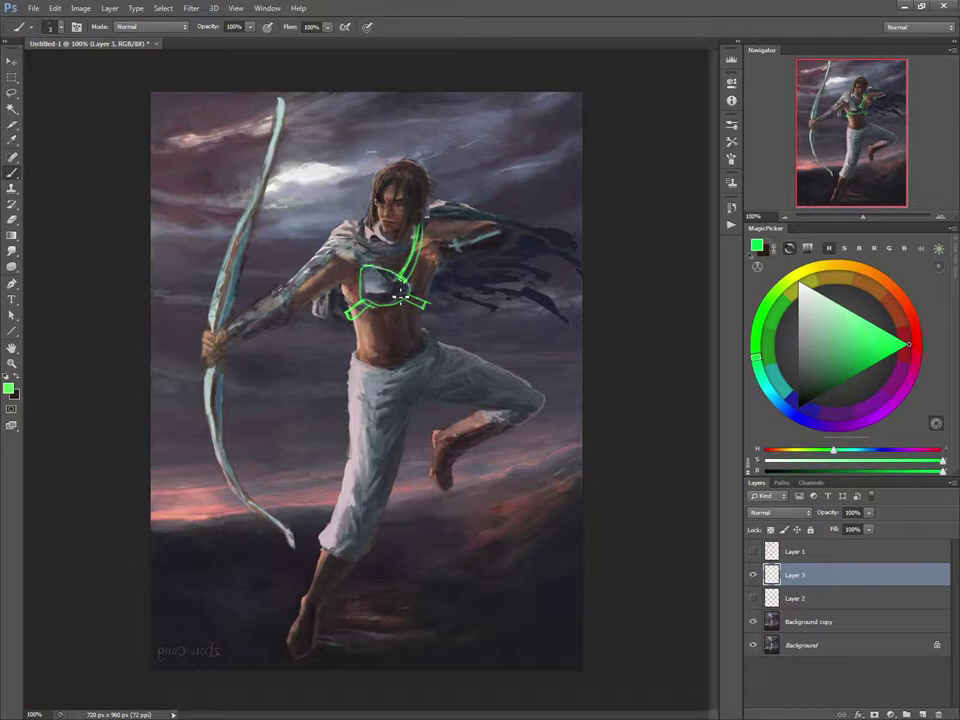